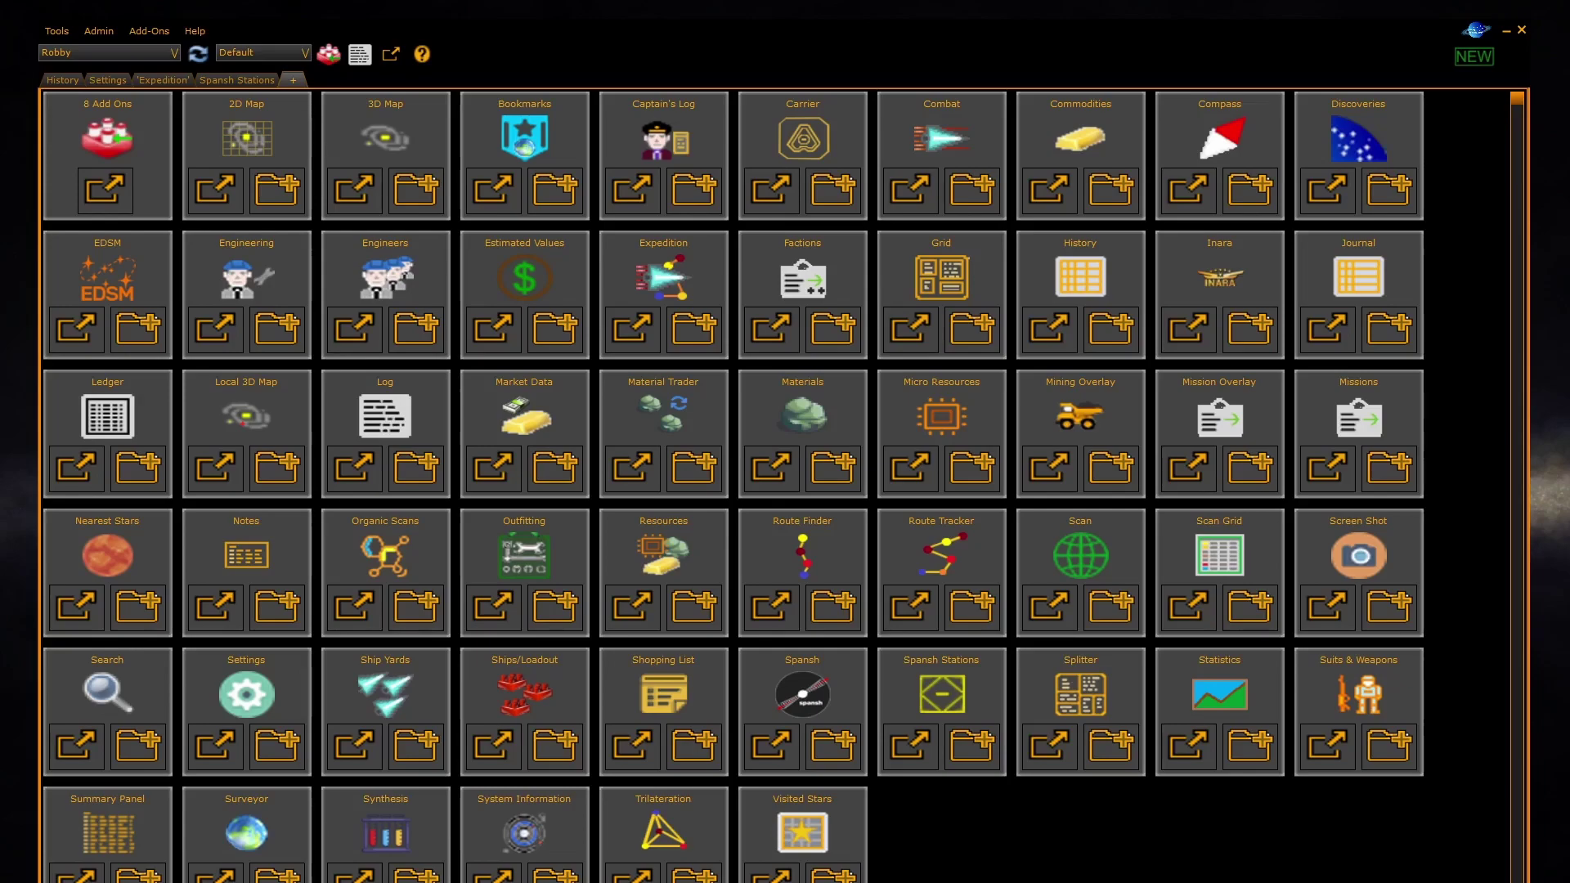
- Open the Route Finder in its own window and set the starting system to Sol
{"action": "left_click", "coordinate": [768, 605]}
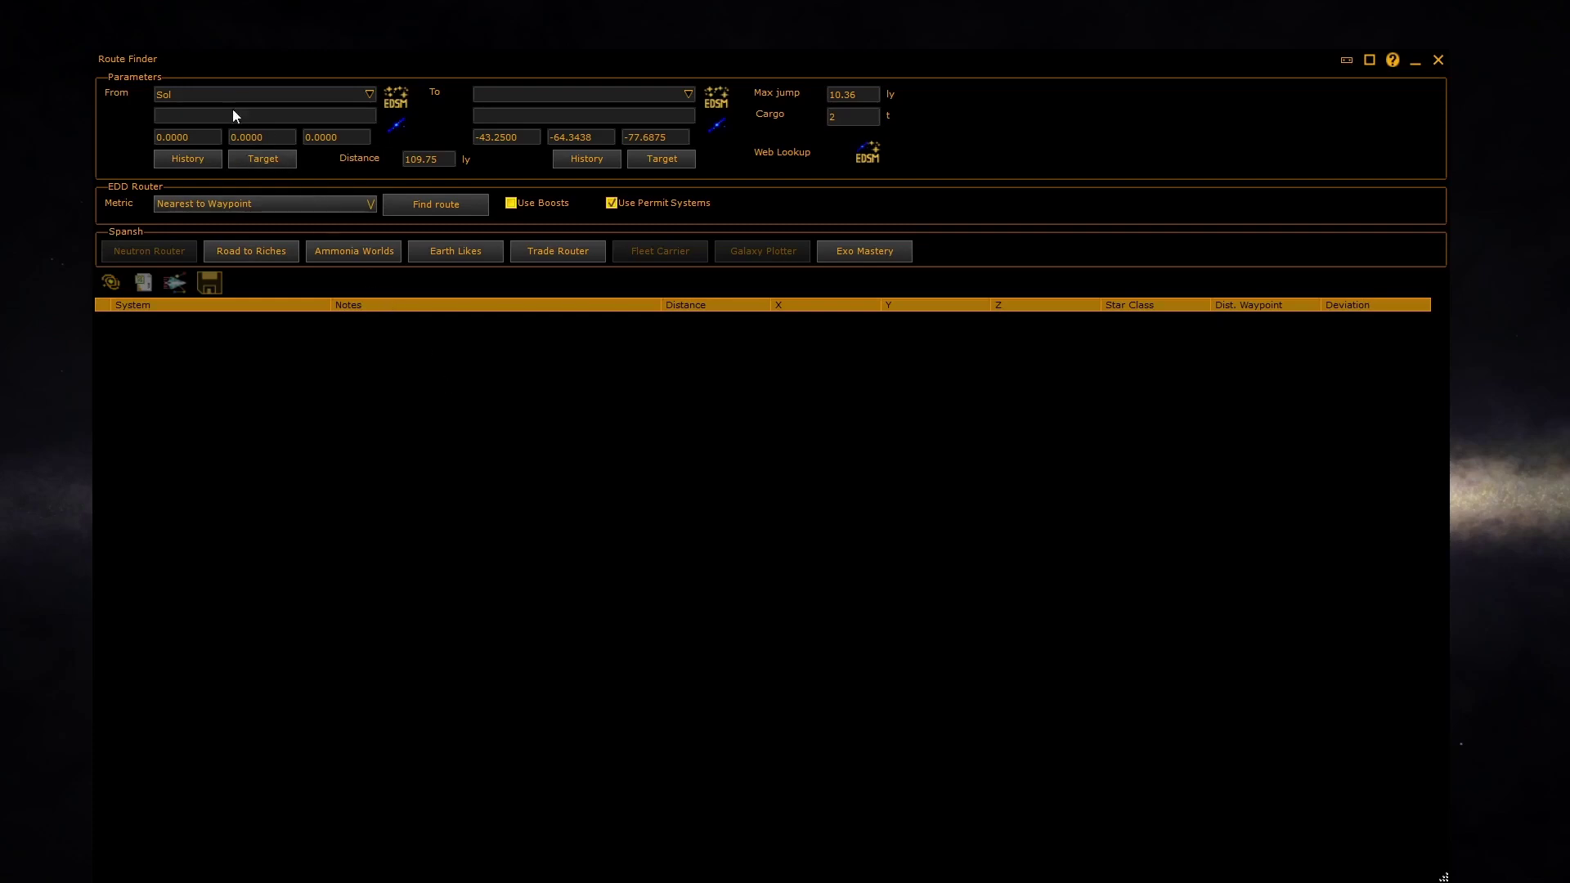
{"action": "key", "text": "BackSpace"}
{"action": "key", "text": "BackSpace"}
{"action": "type", "text": "S"}
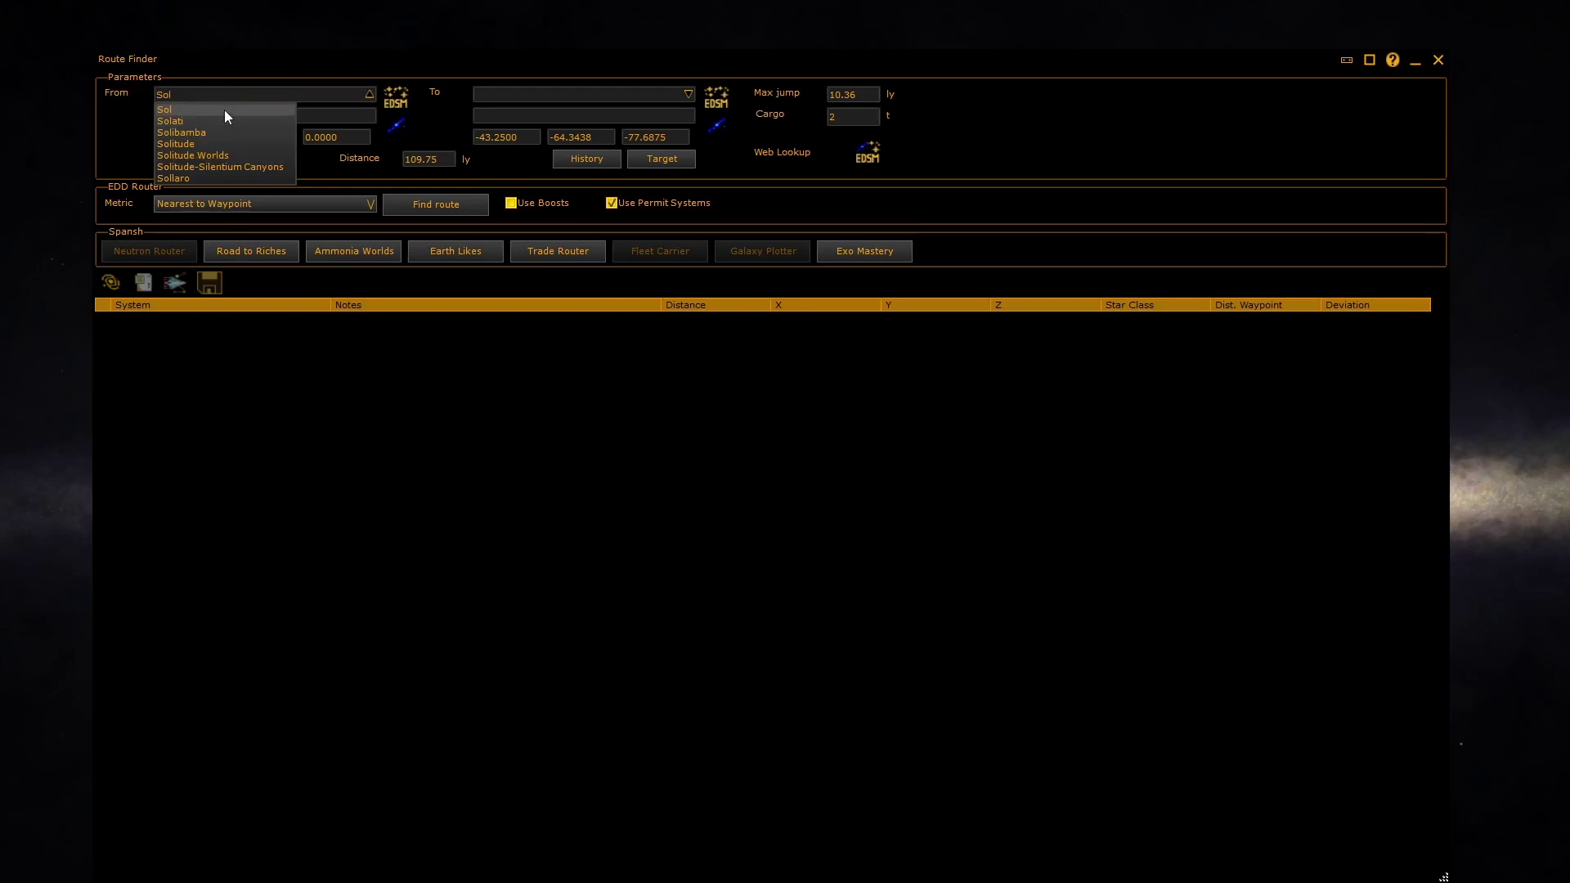
{"action": "left_click", "coordinate": [225, 111]}
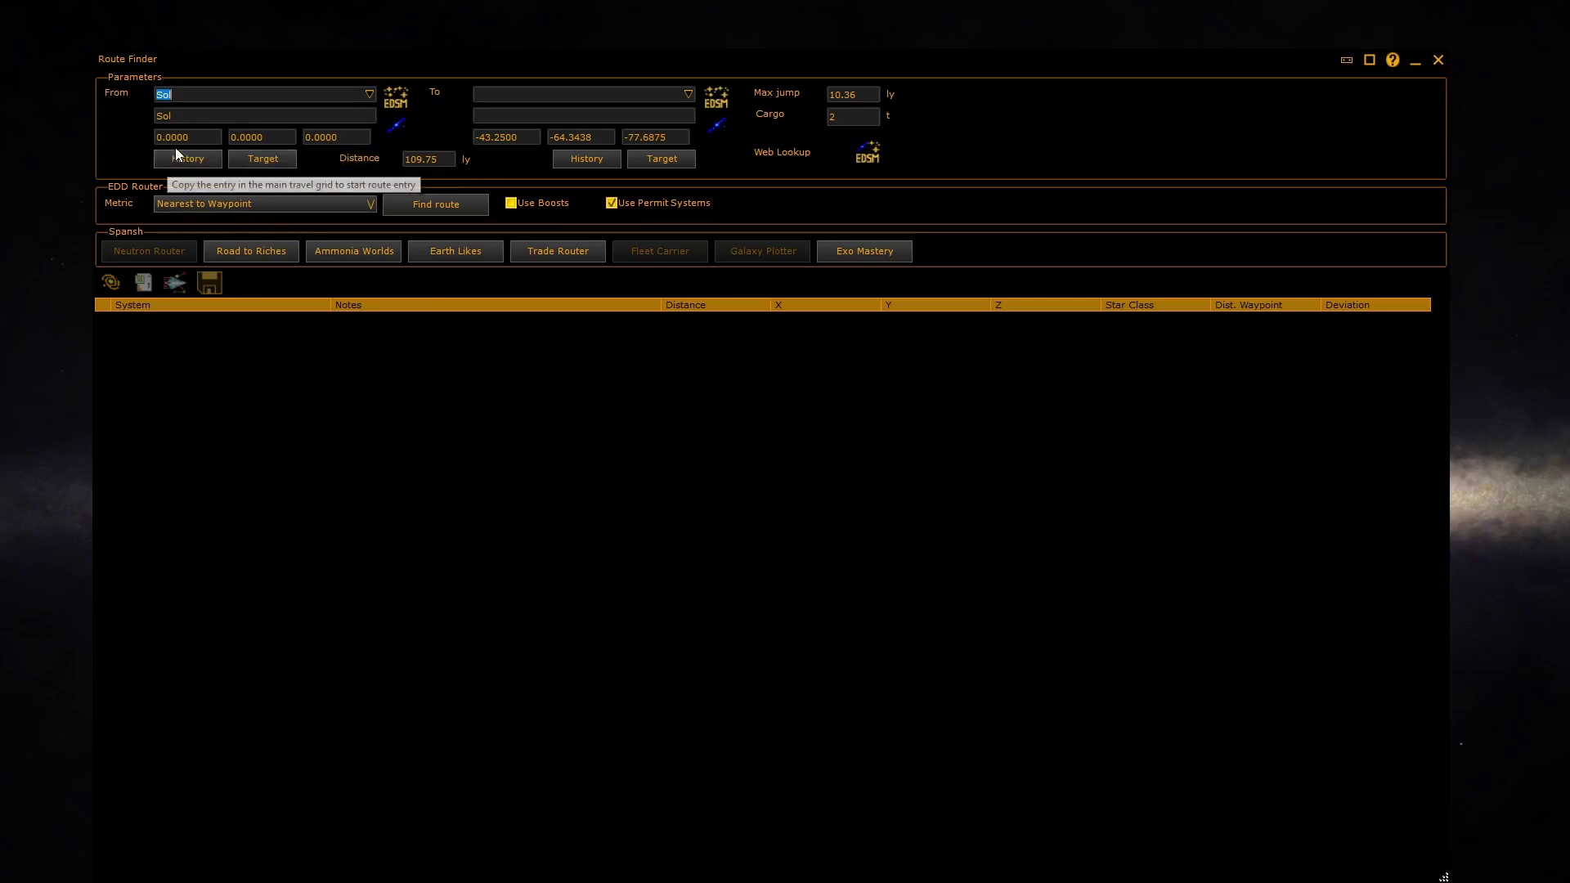
{"action": "left_click", "coordinate": [272, 162]}
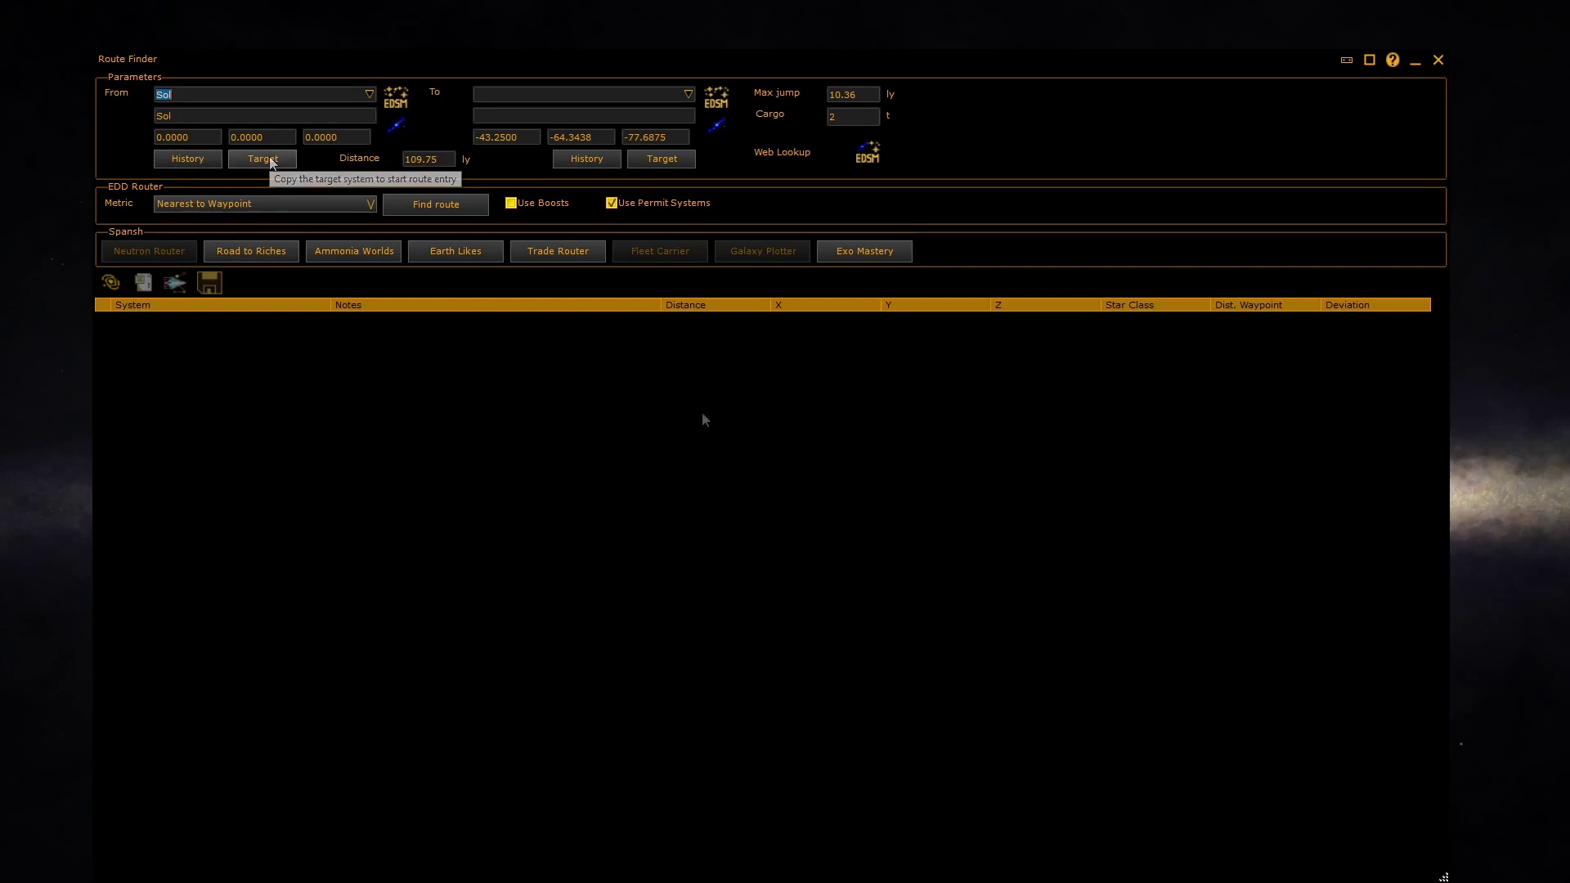
- Set the destination system to Merope
{"action": "left_click", "coordinate": [616, 95]}
{"action": "type", "text": "merope"}
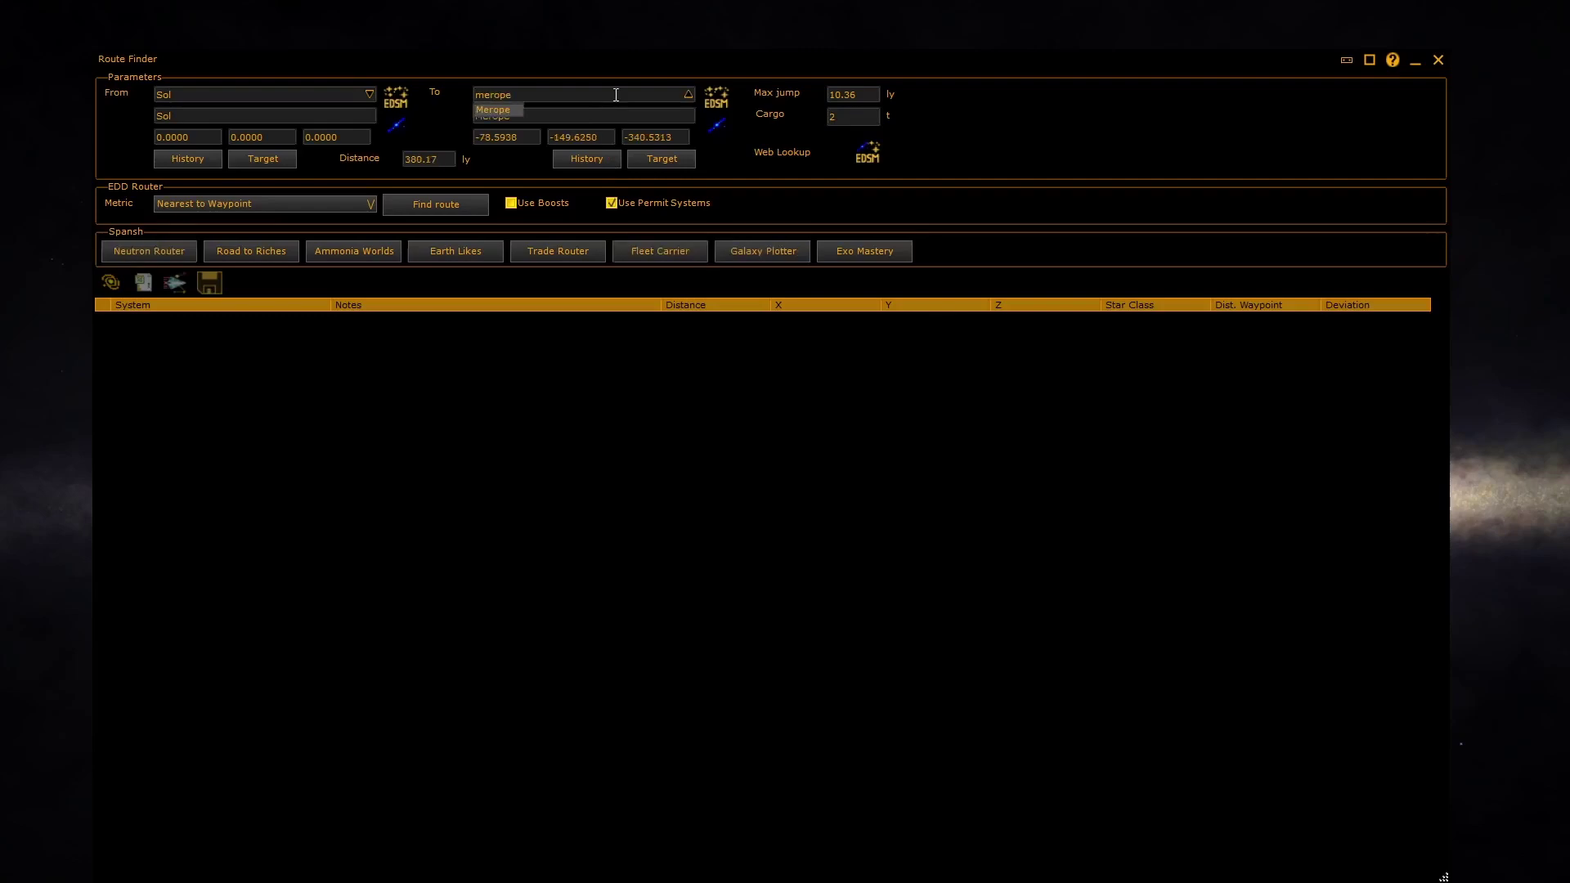
{"action": "key", "text": "Return"}
- Set the ship's cargo for the route to 4 t
{"action": "left_click_drag", "start_coordinate": [856, 98], "coordinate": [821, 92]}
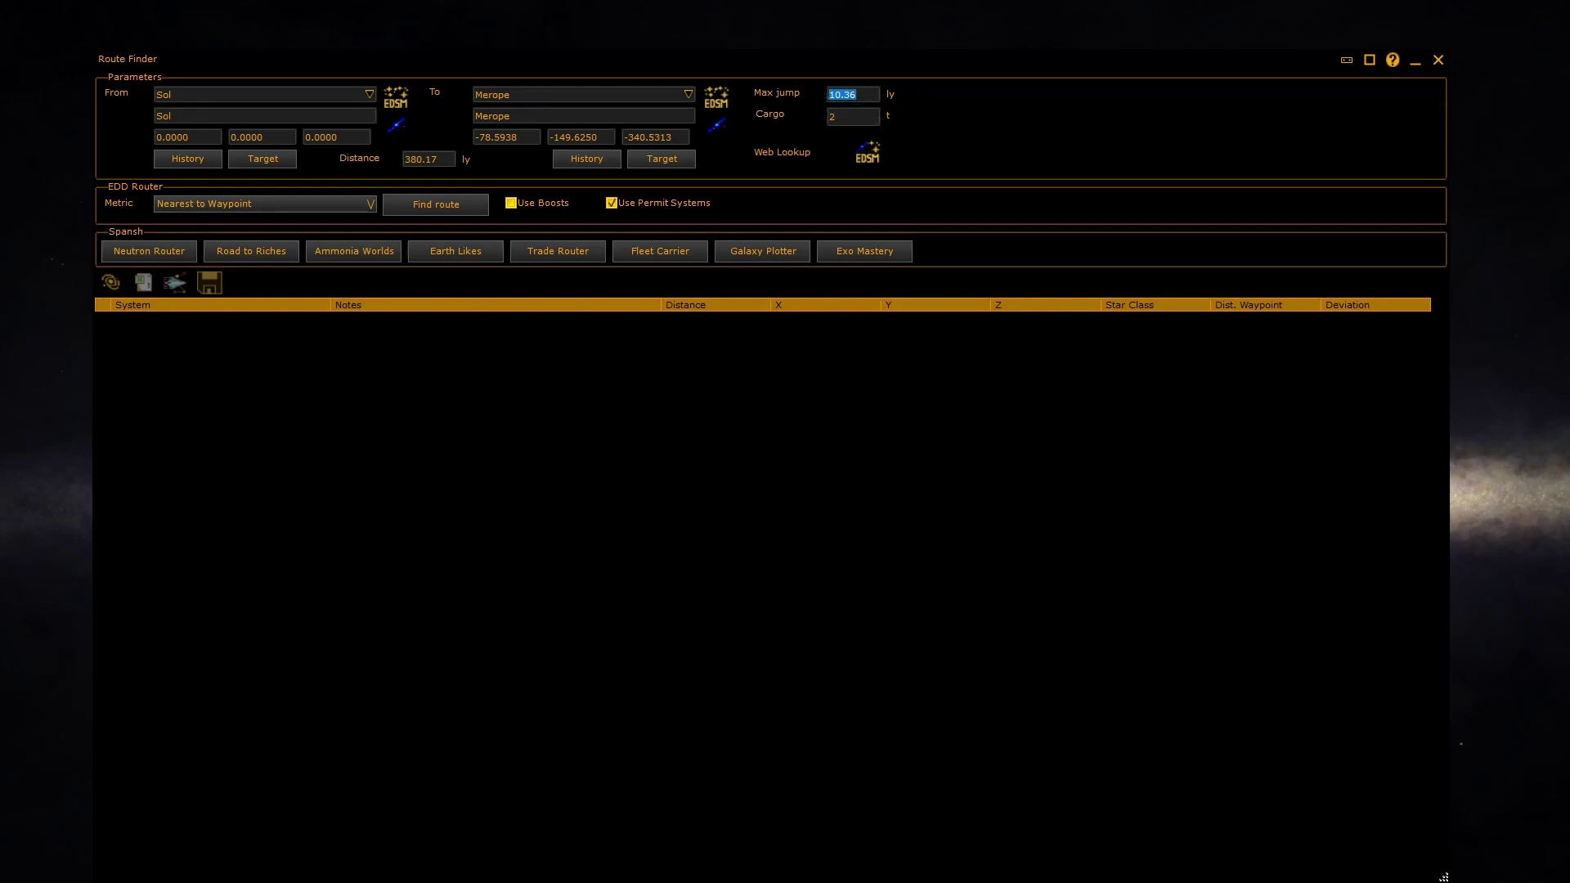
{"action": "type", "text": "40"}
{"action": "key", "text": "BackSpace"}
{"action": "type", "text": "4"}
- Review the web lookup and metric options, keep Nearest to Waypoint, and run the EDD router from Sol to Merope
{"action": "left_click", "coordinate": [871, 159]}
{"action": "left_click", "coordinate": [372, 205]}
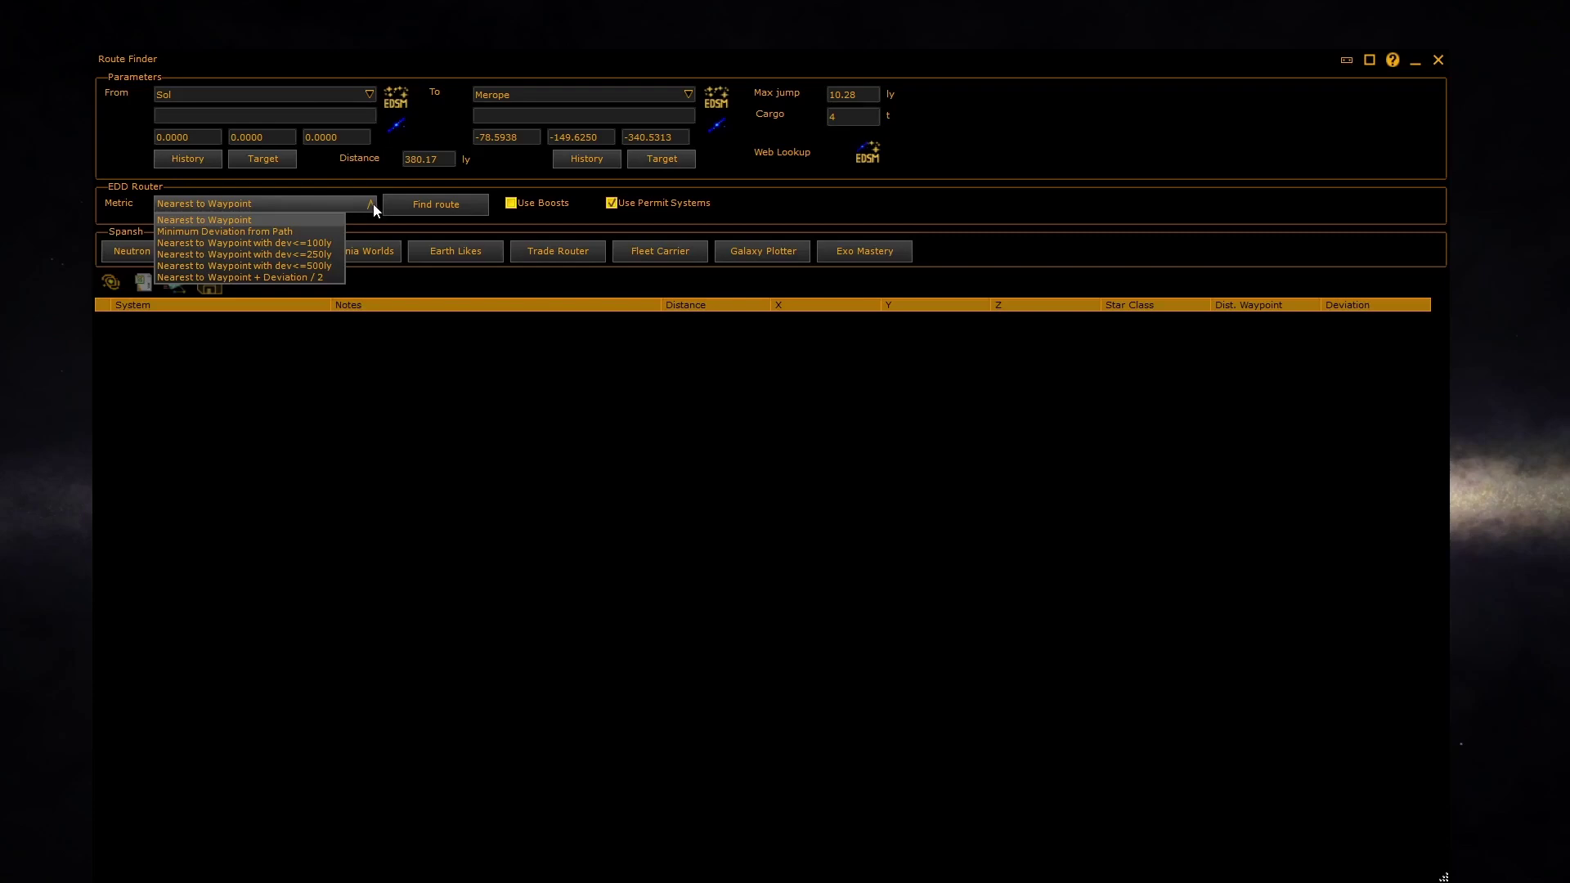
{"action": "left_click", "coordinate": [372, 205]}
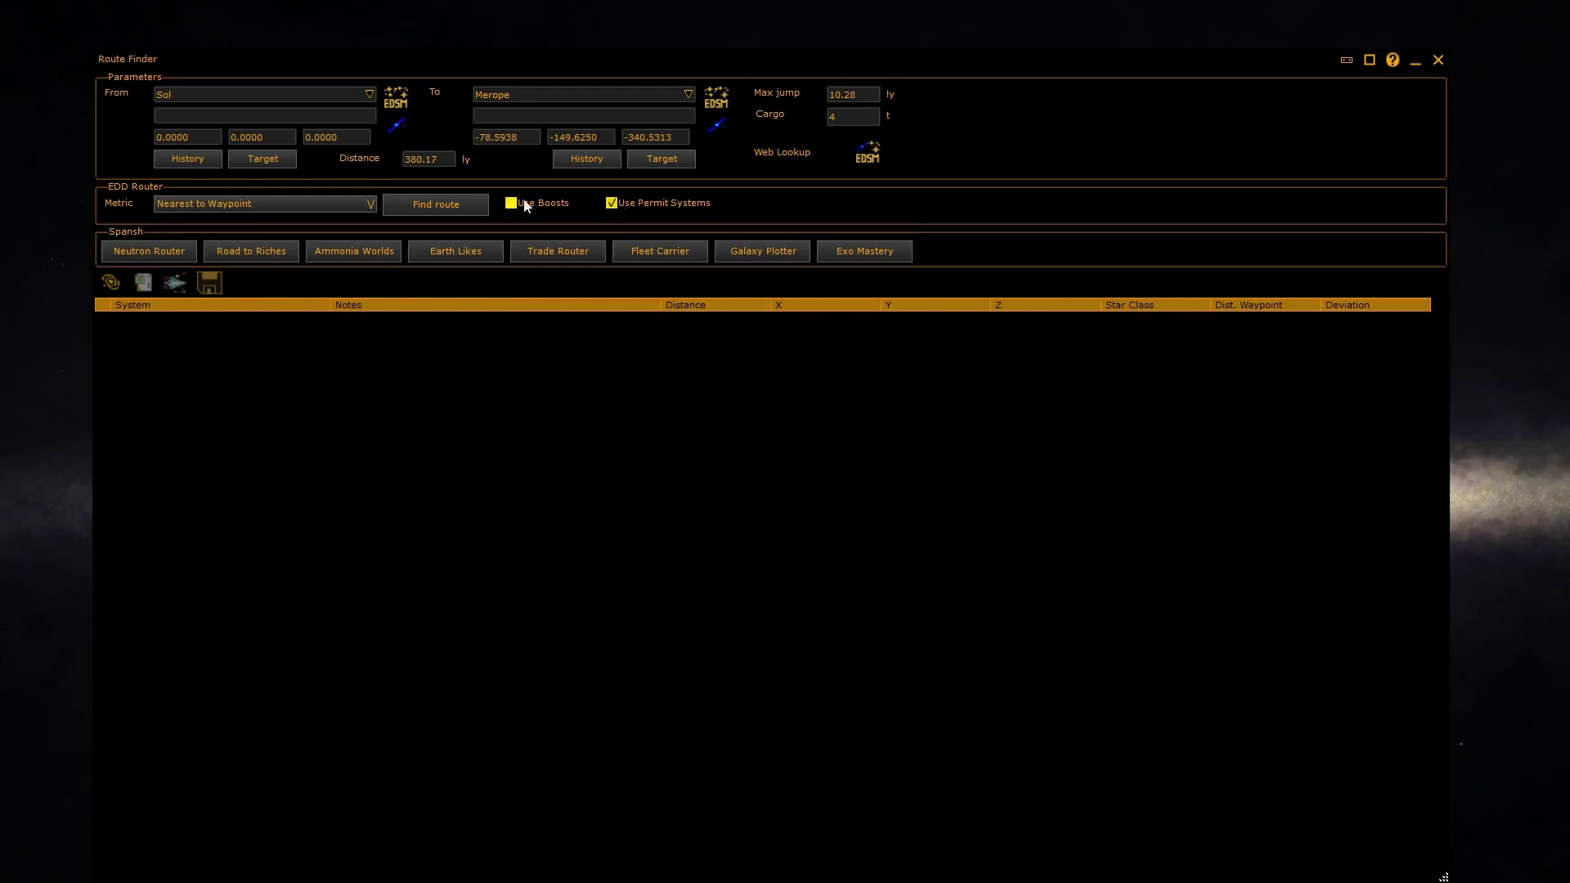
{"action": "left_click", "coordinate": [412, 204]}
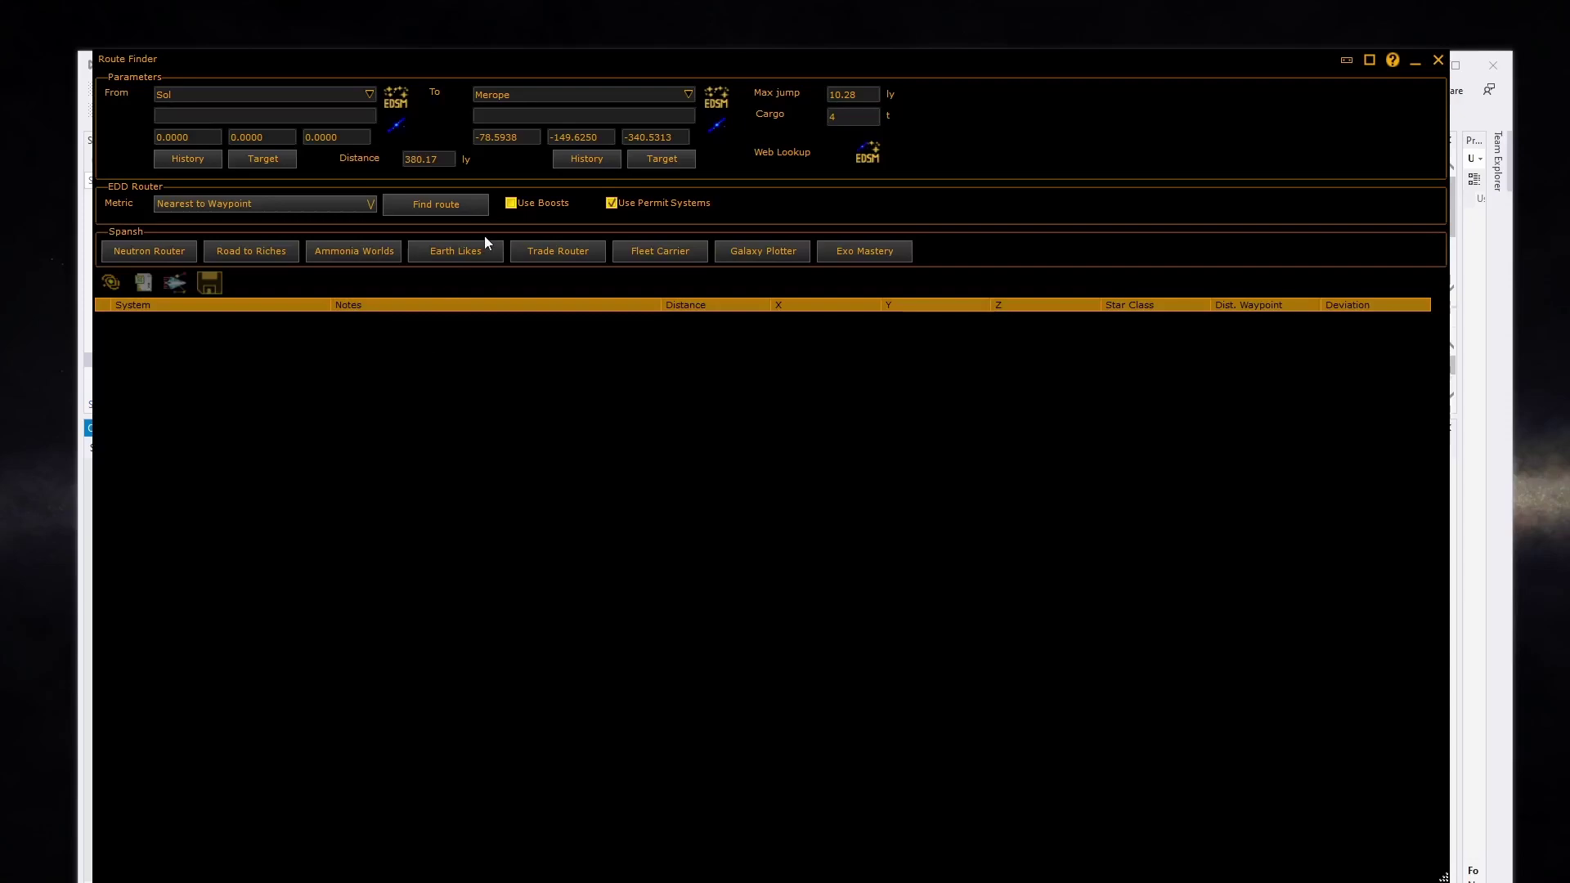
- Plot a Spansh Earth Likes route from Sol to Merope with search radius 500, max systems 100 and max LS 50000
{"action": "left_click", "coordinate": [473, 253]}
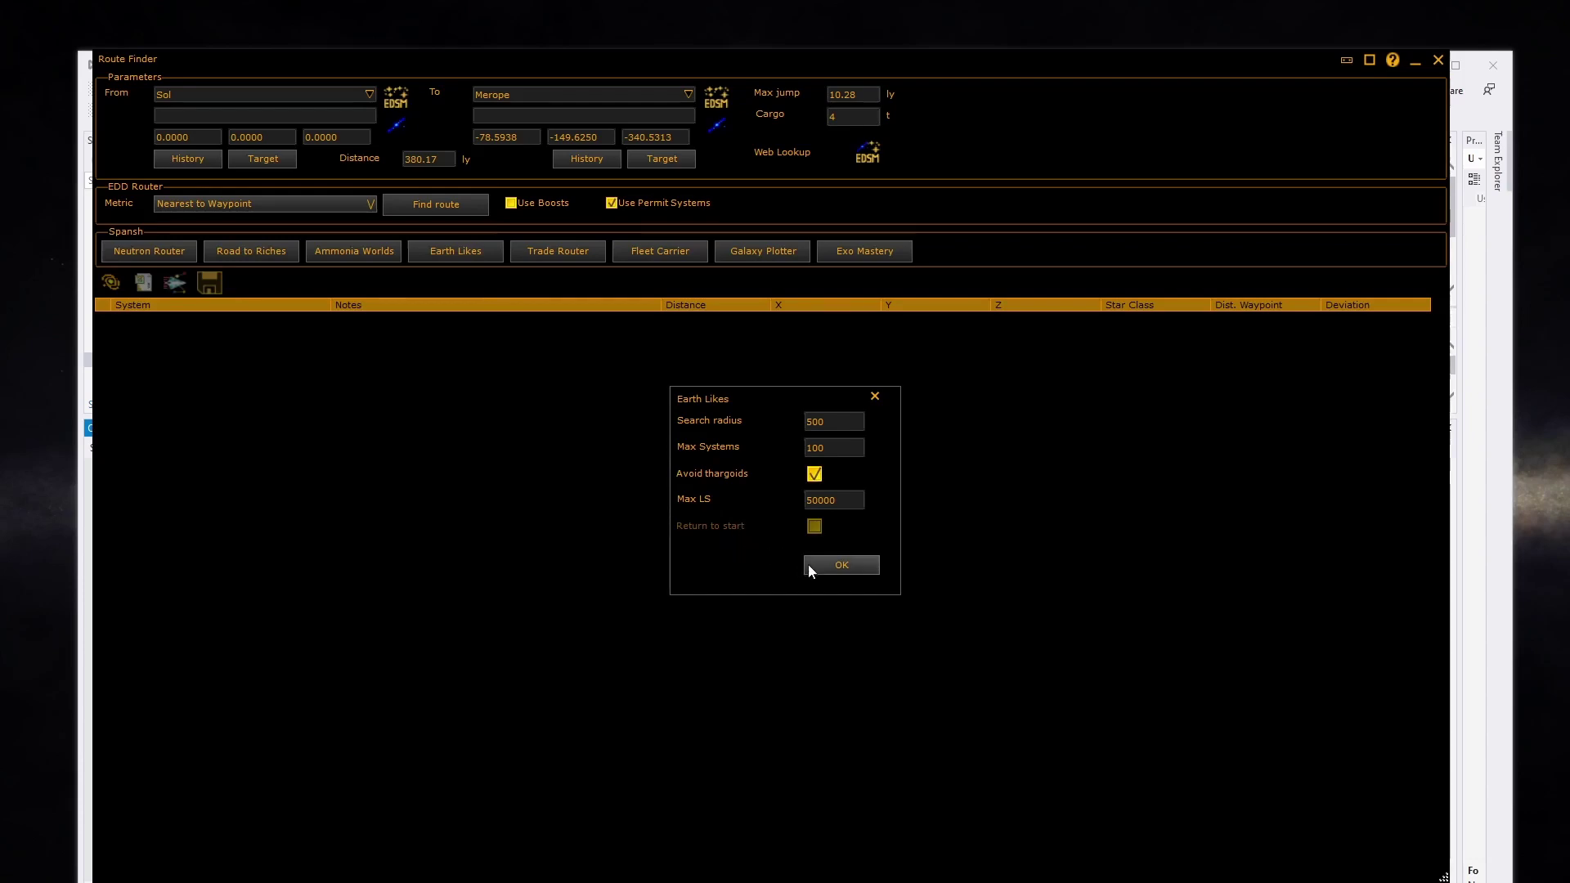
{"action": "left_click", "coordinate": [829, 570]}
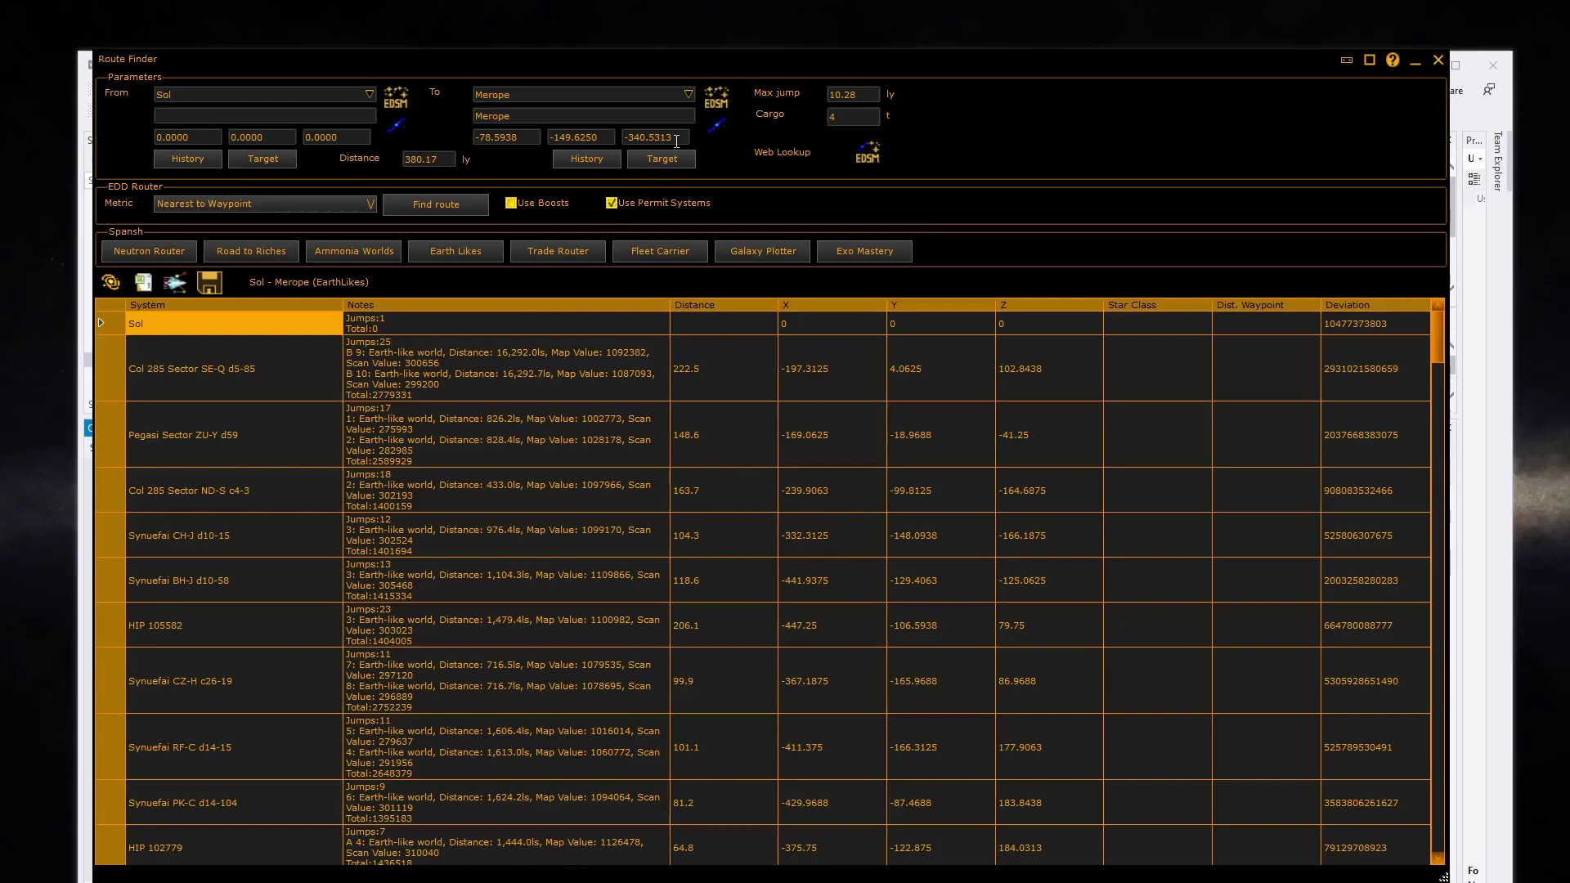
- Clear the destination and plot an Earth Likes loop from Sol with radius 500, 100 max systems and Return to start enabled
{"action": "left_click", "coordinate": [577, 90]}
{"action": "key", "text": "BackSpace"}
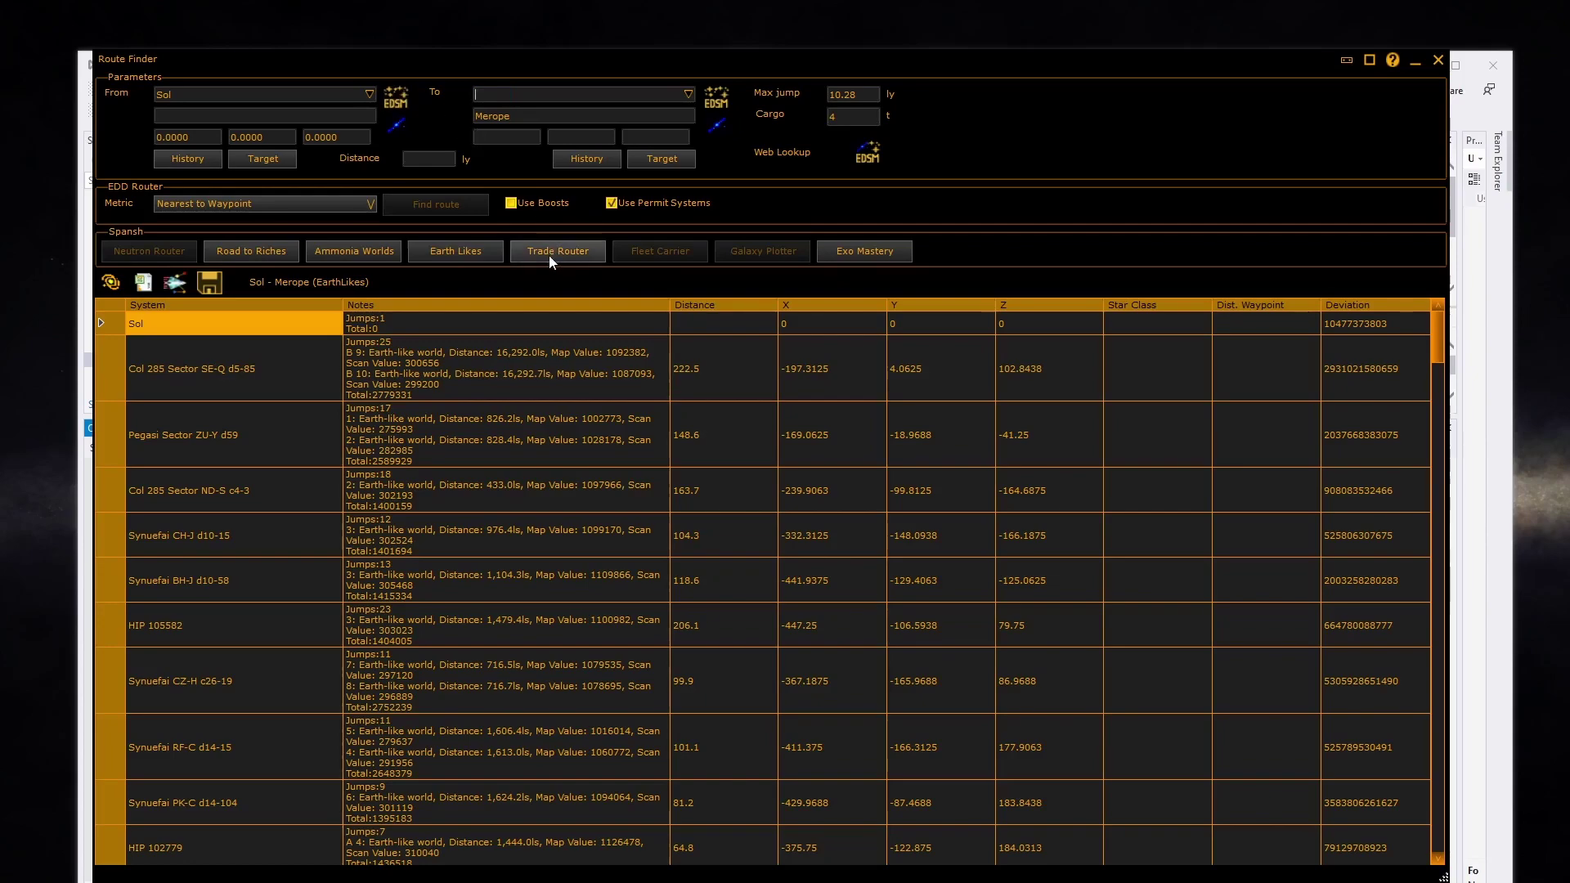
{"action": "left_click", "coordinate": [475, 250]}
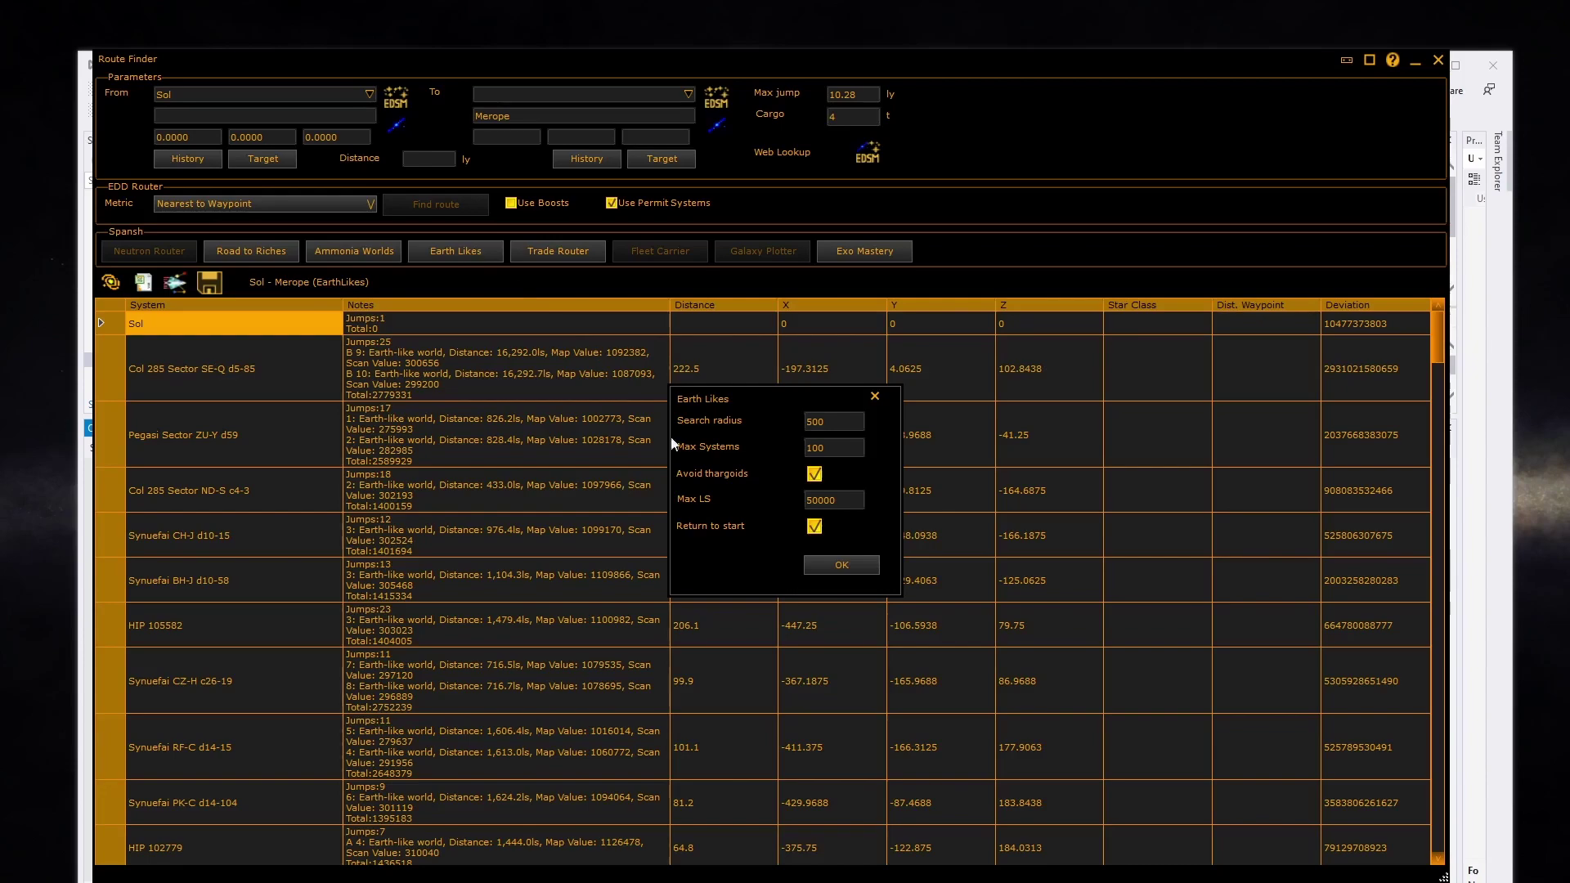
{"action": "left_click", "coordinate": [841, 565]}
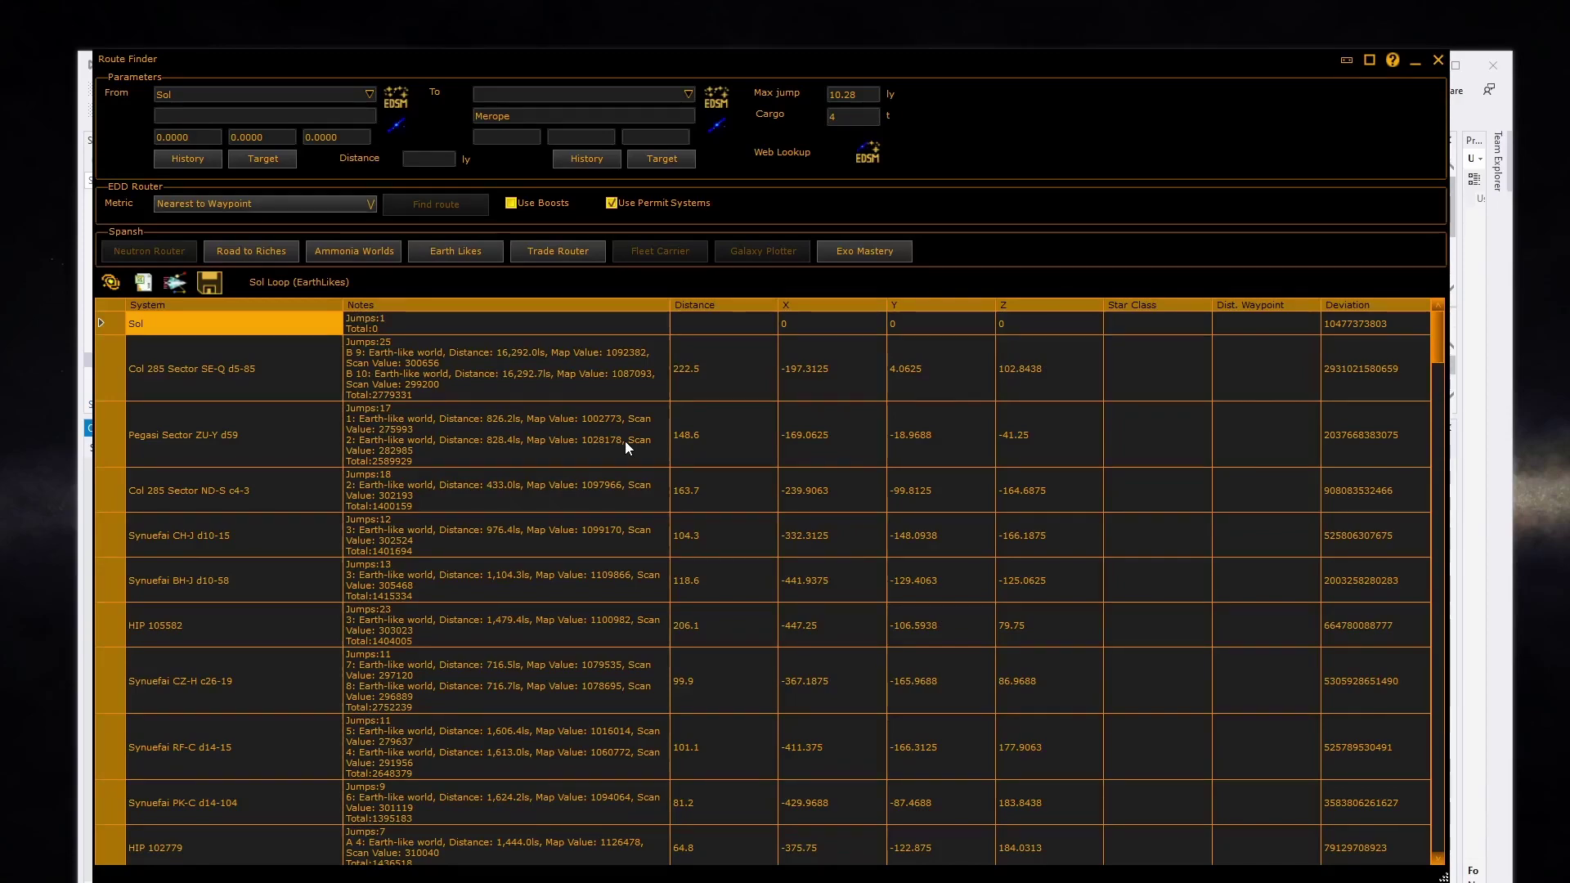
- Examine the plotted route on the 3D map, following its line through the stars away from Sol
{"action": "right_click", "coordinate": [625, 440]}
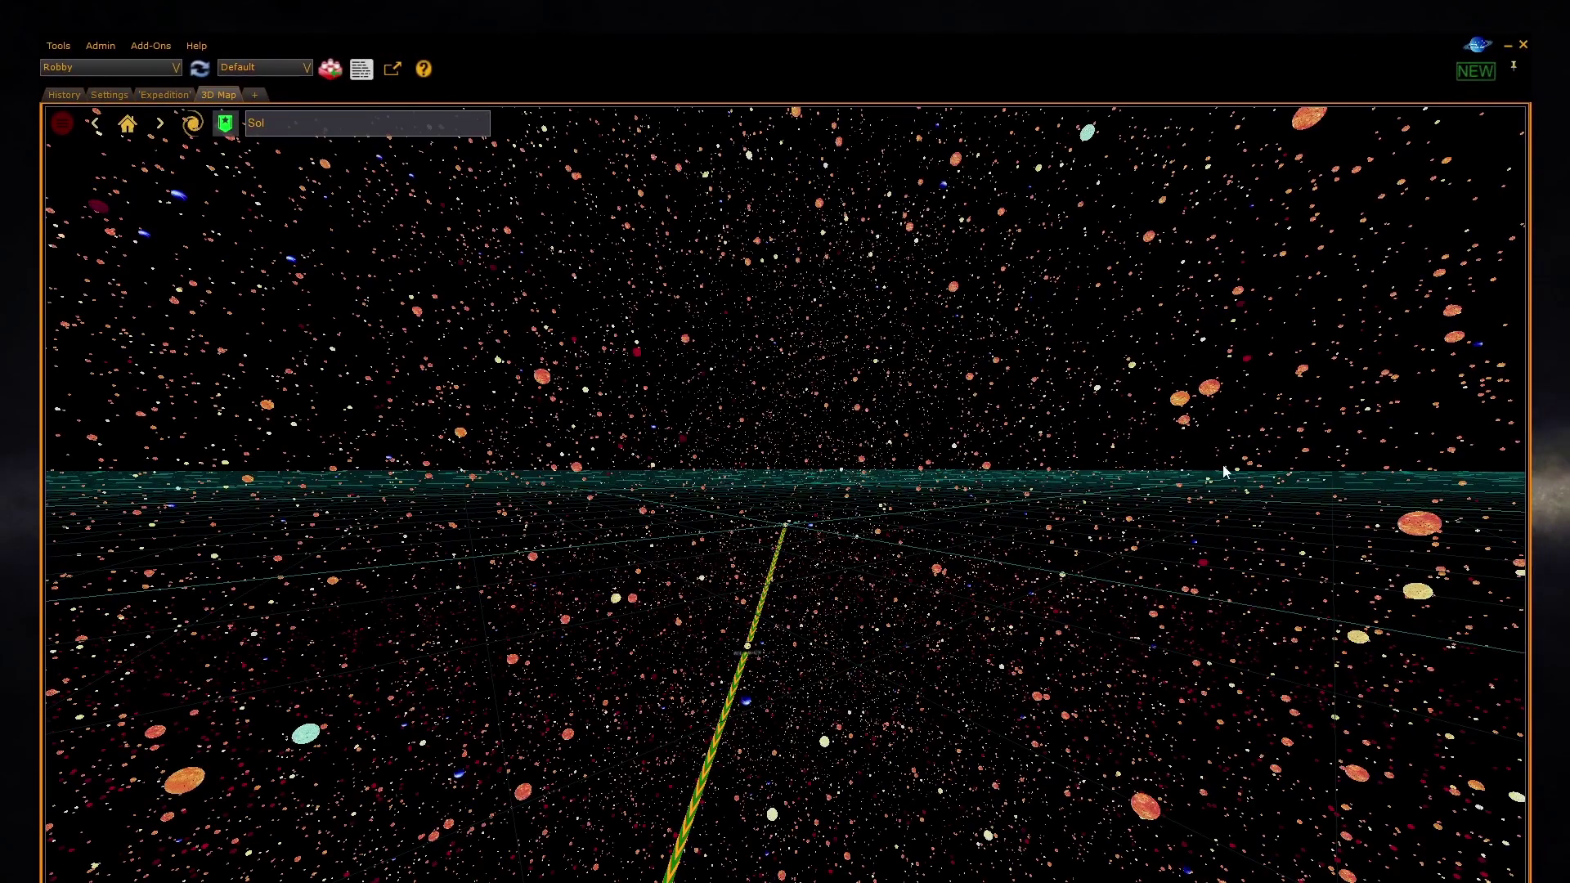
{"action": "scroll", "coordinate": [1101, 541], "scroll_direction": "up", "scroll_amount": 5}
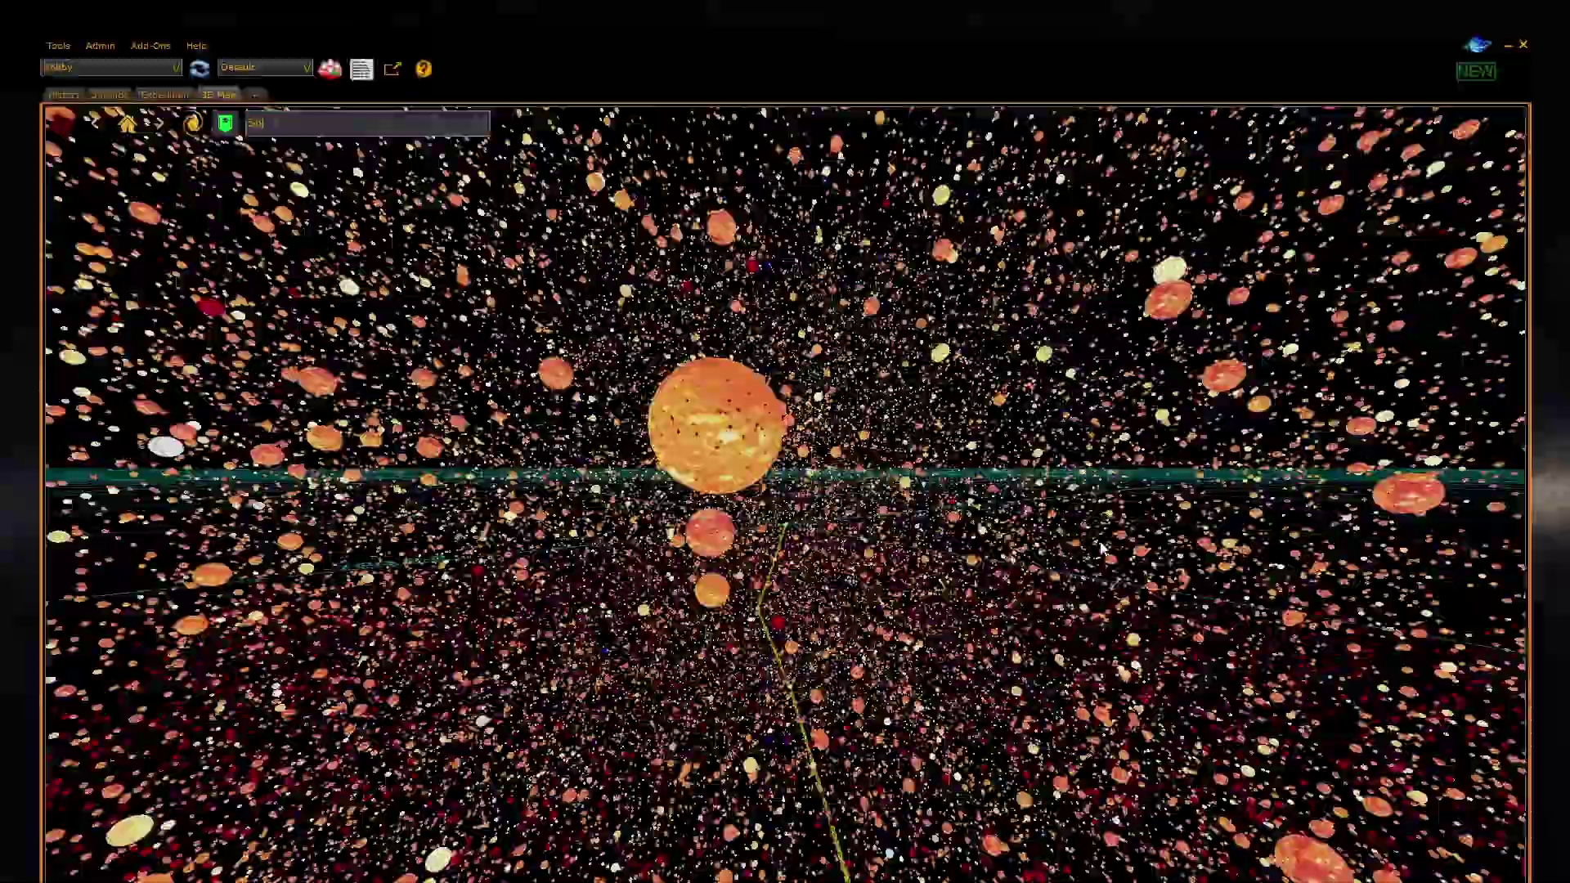
{"action": "scroll", "coordinate": [1101, 548], "scroll_direction": "up", "scroll_amount": 10}
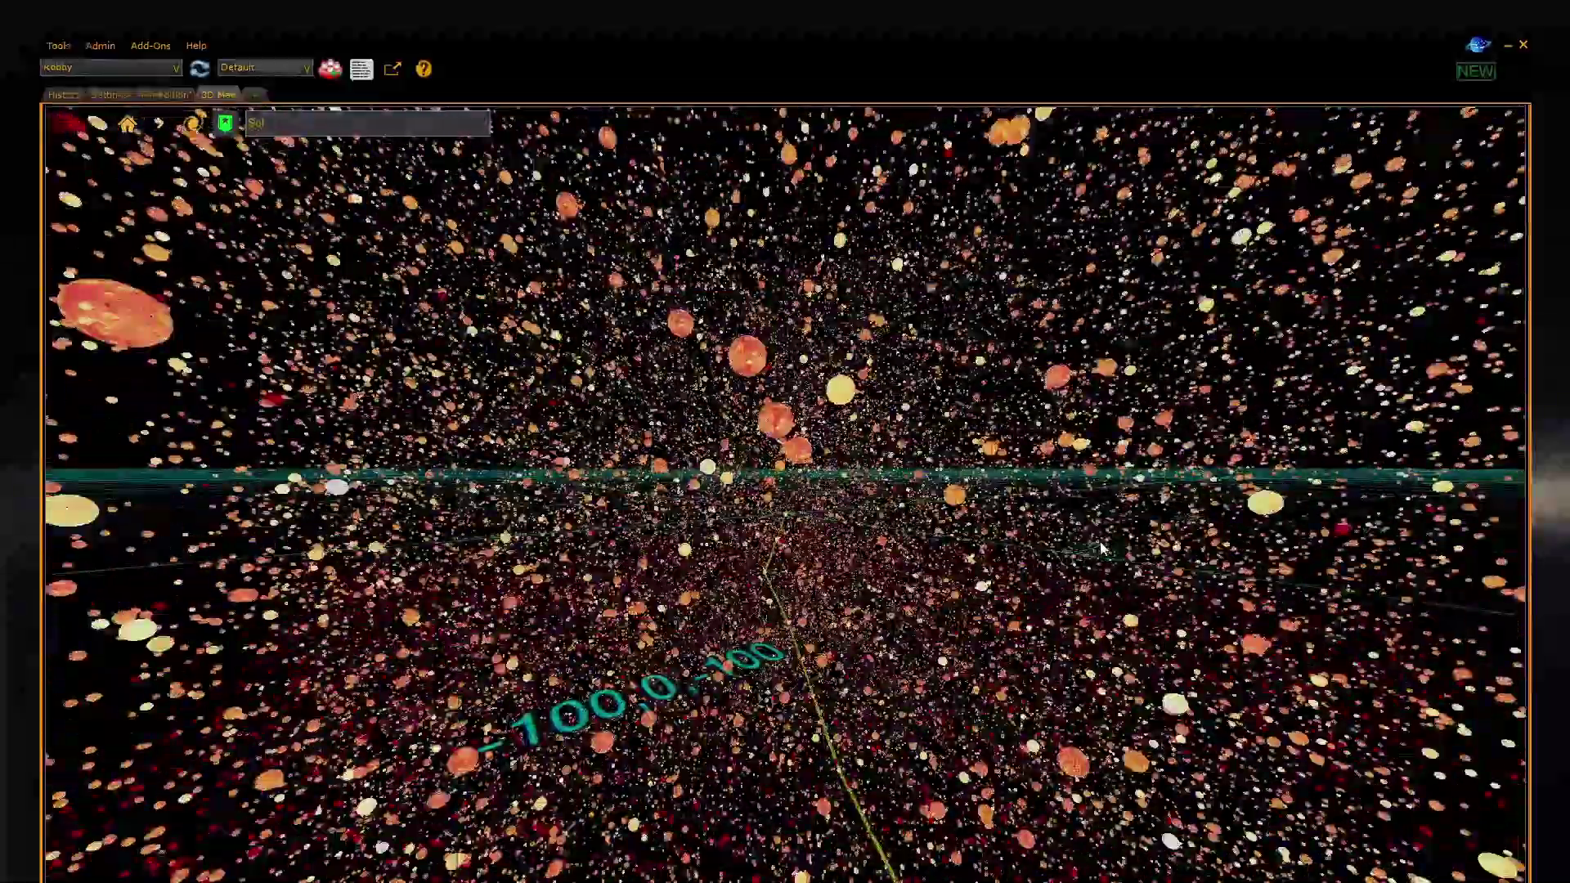
{"action": "scroll", "coordinate": [1100, 548], "scroll_direction": "up", "scroll_amount": 10}
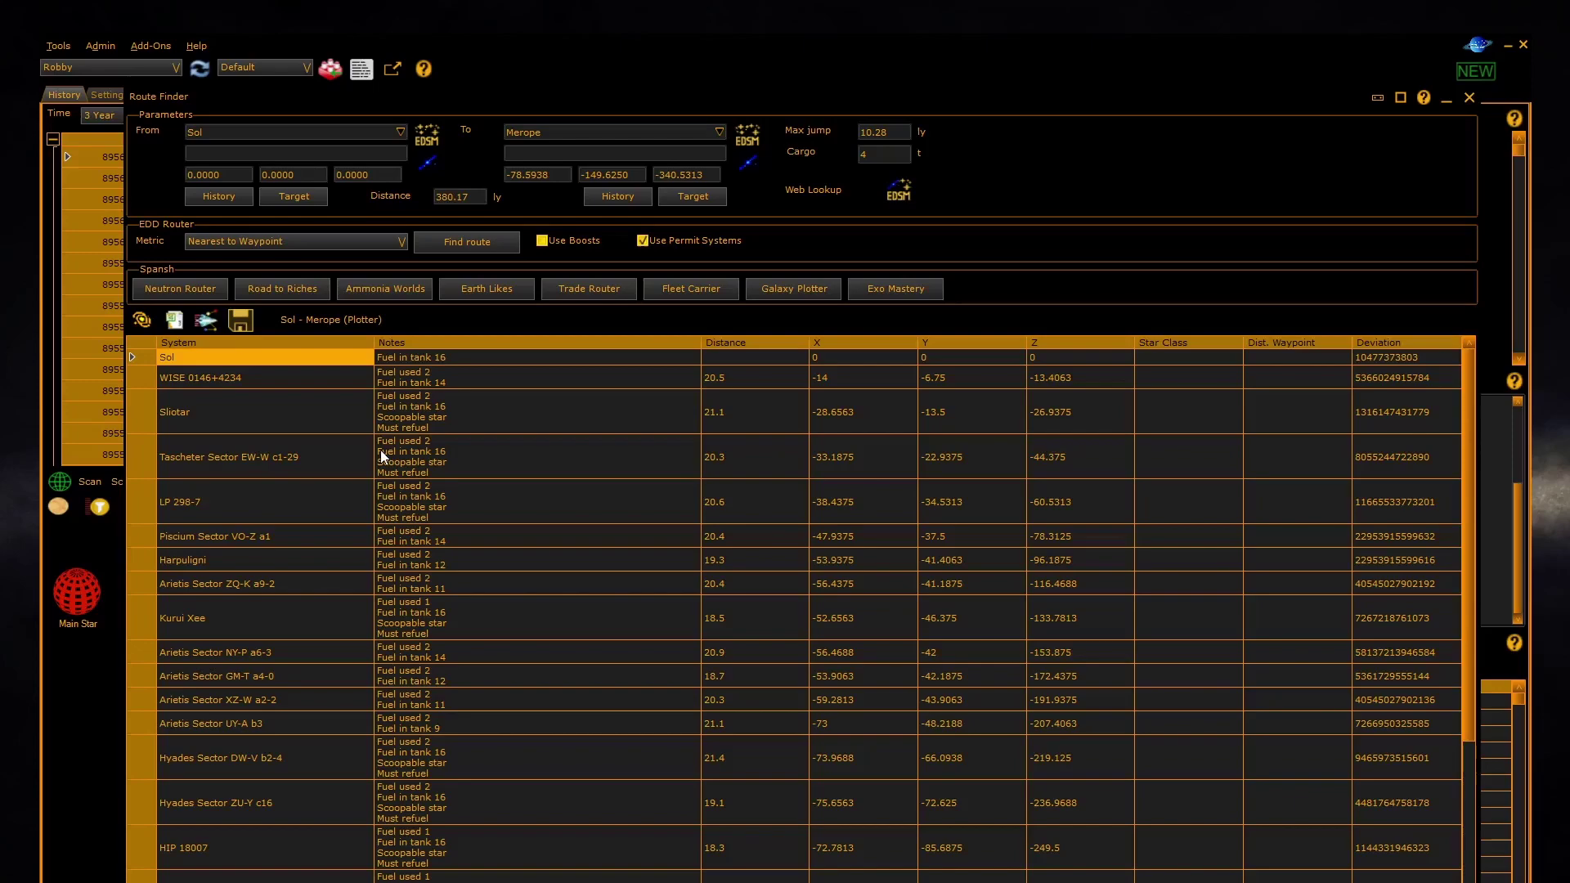
- Send the Sol - Merope (Plotter) route to the Expedition panel and save it as an expedition
{"action": "left_click", "coordinate": [205, 322]}
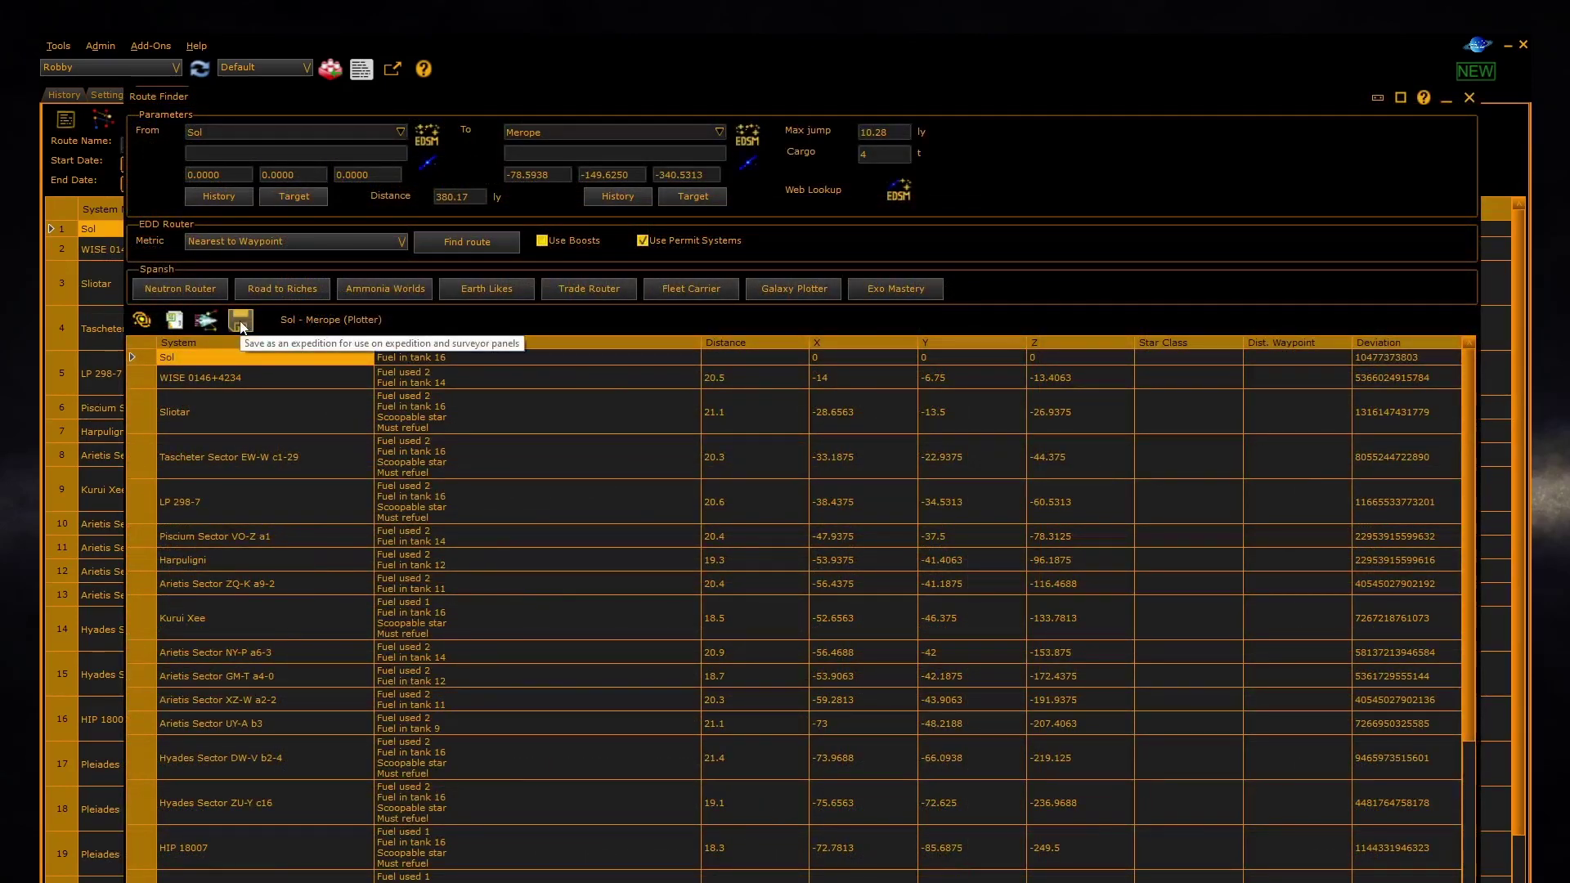
{"action": "left_click", "coordinate": [241, 321]}
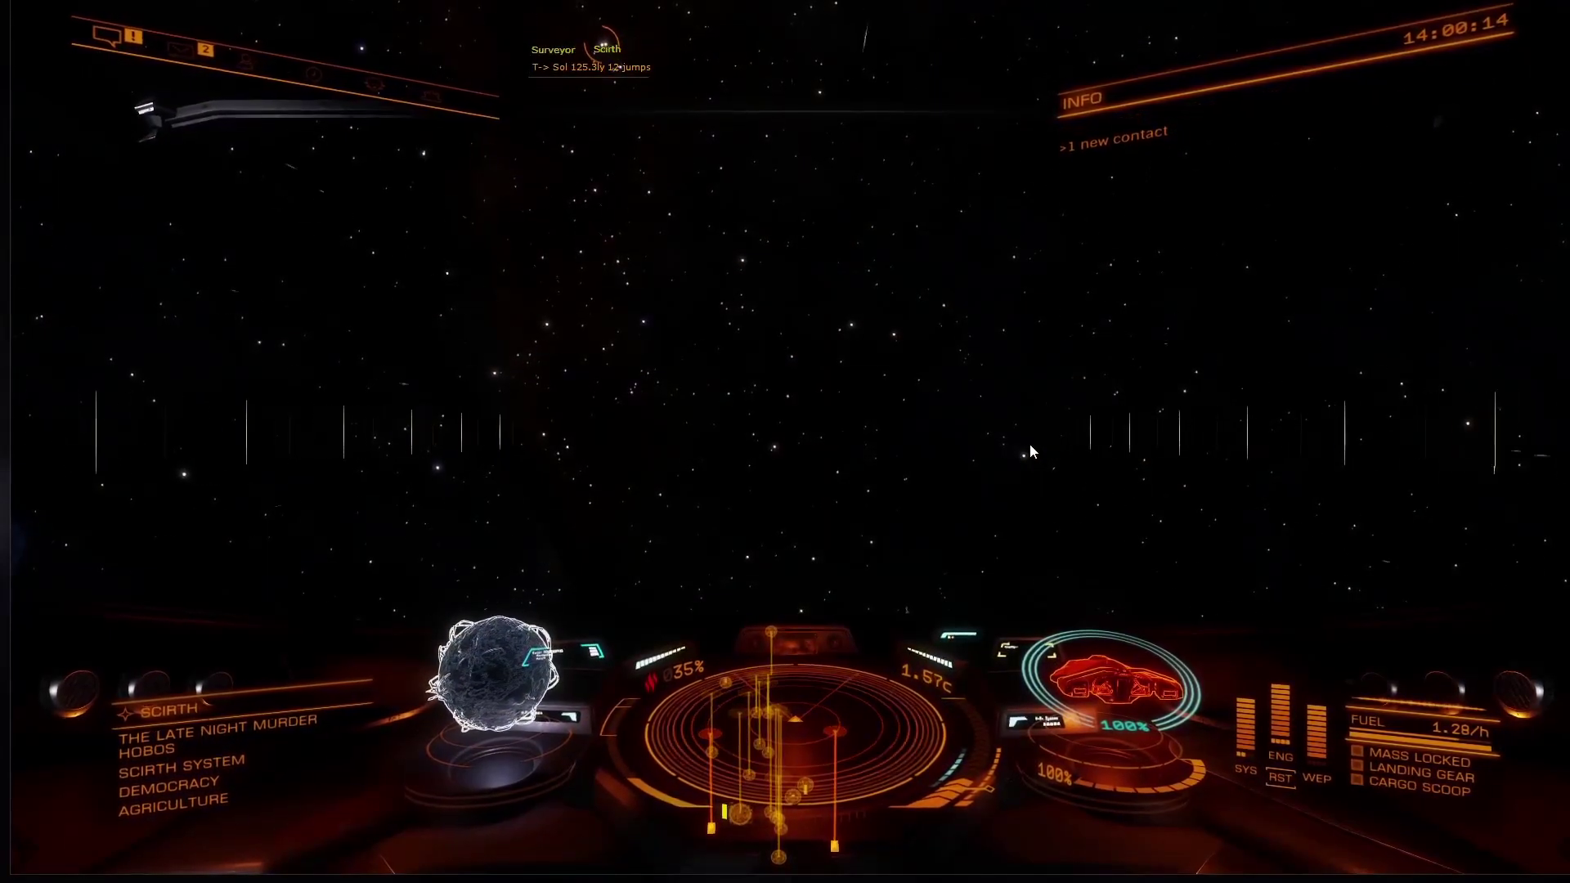
- Load the Sol - Merope (Plotter) expedition as the route in the Surveyor overlay over the game
{"action": "mouse_move", "coordinate": [785, 159]}
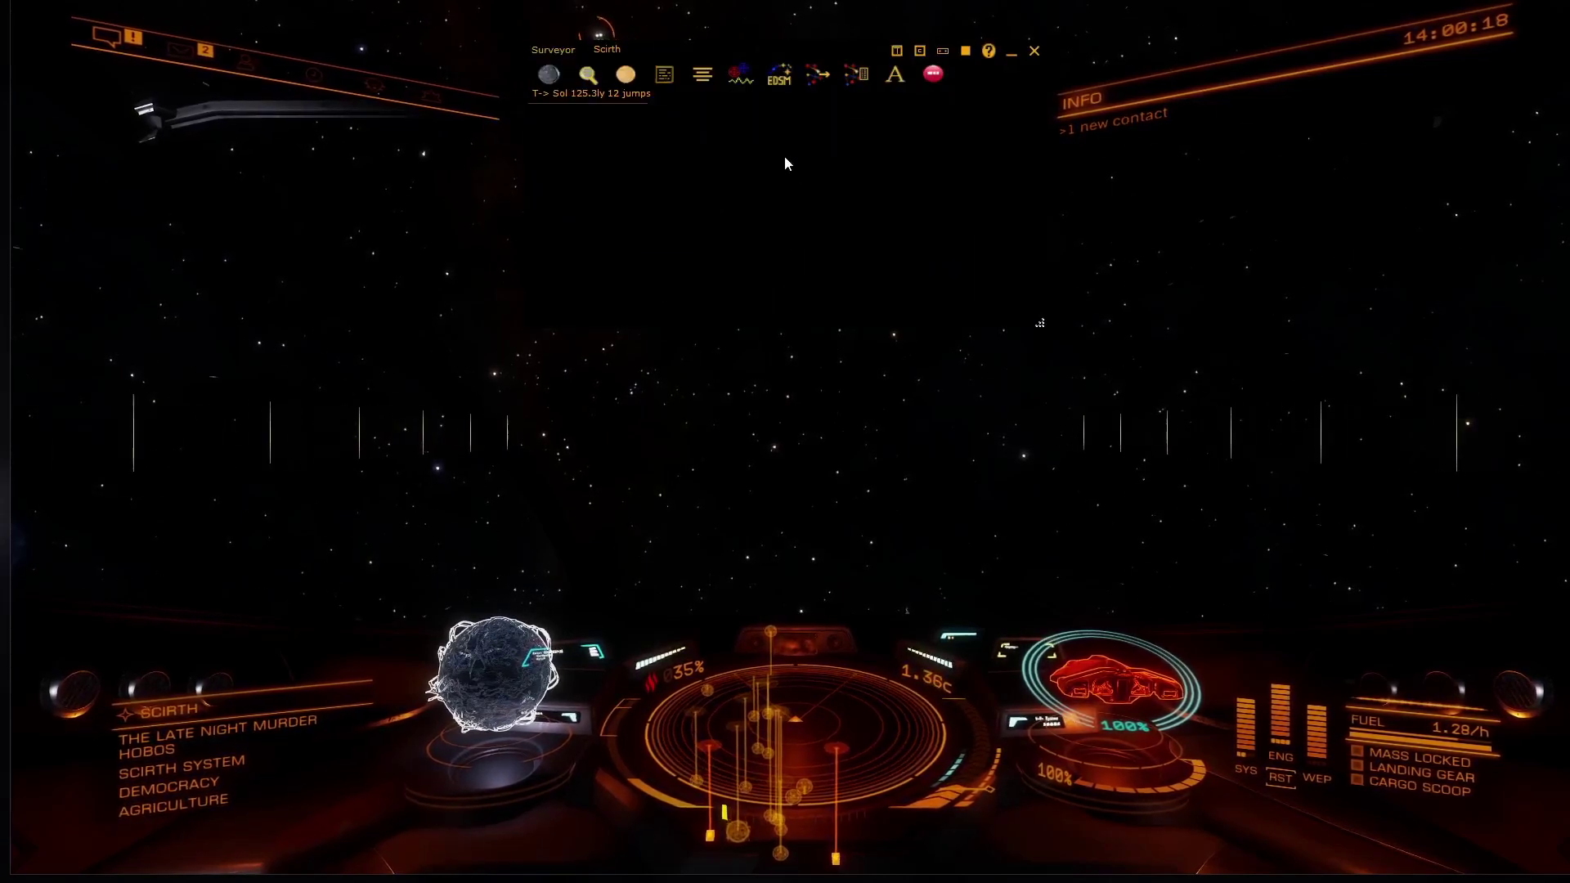
{"action": "left_click", "coordinate": [818, 75]}
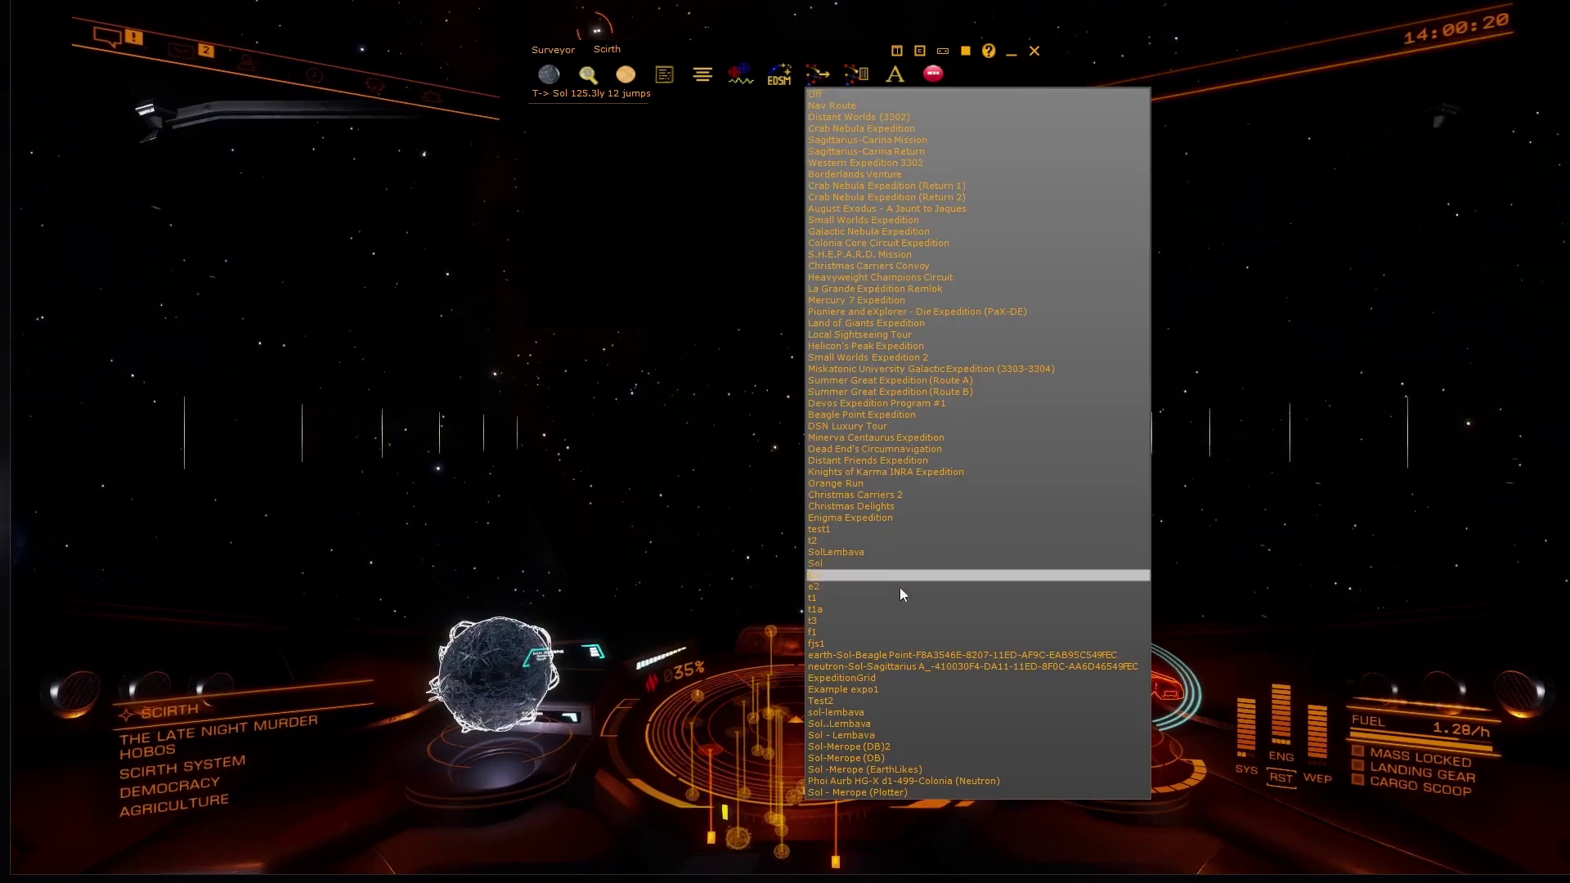
{"action": "left_click", "coordinate": [871, 792]}
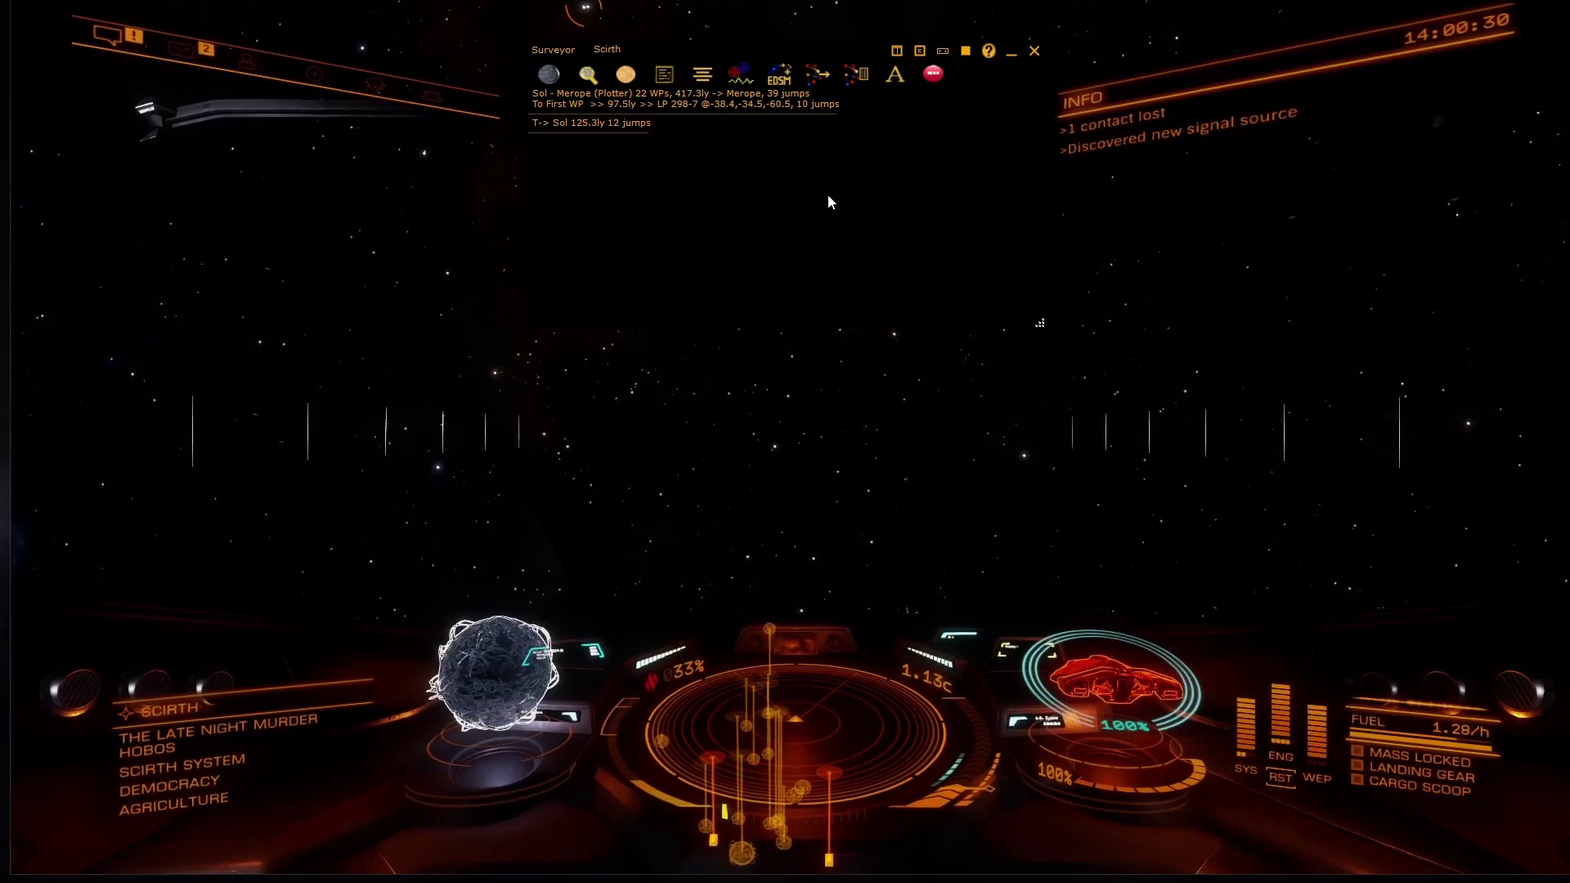
- Review the Surveyor's list of body search conditions and close it without changes
{"action": "left_click", "coordinate": [588, 75]}
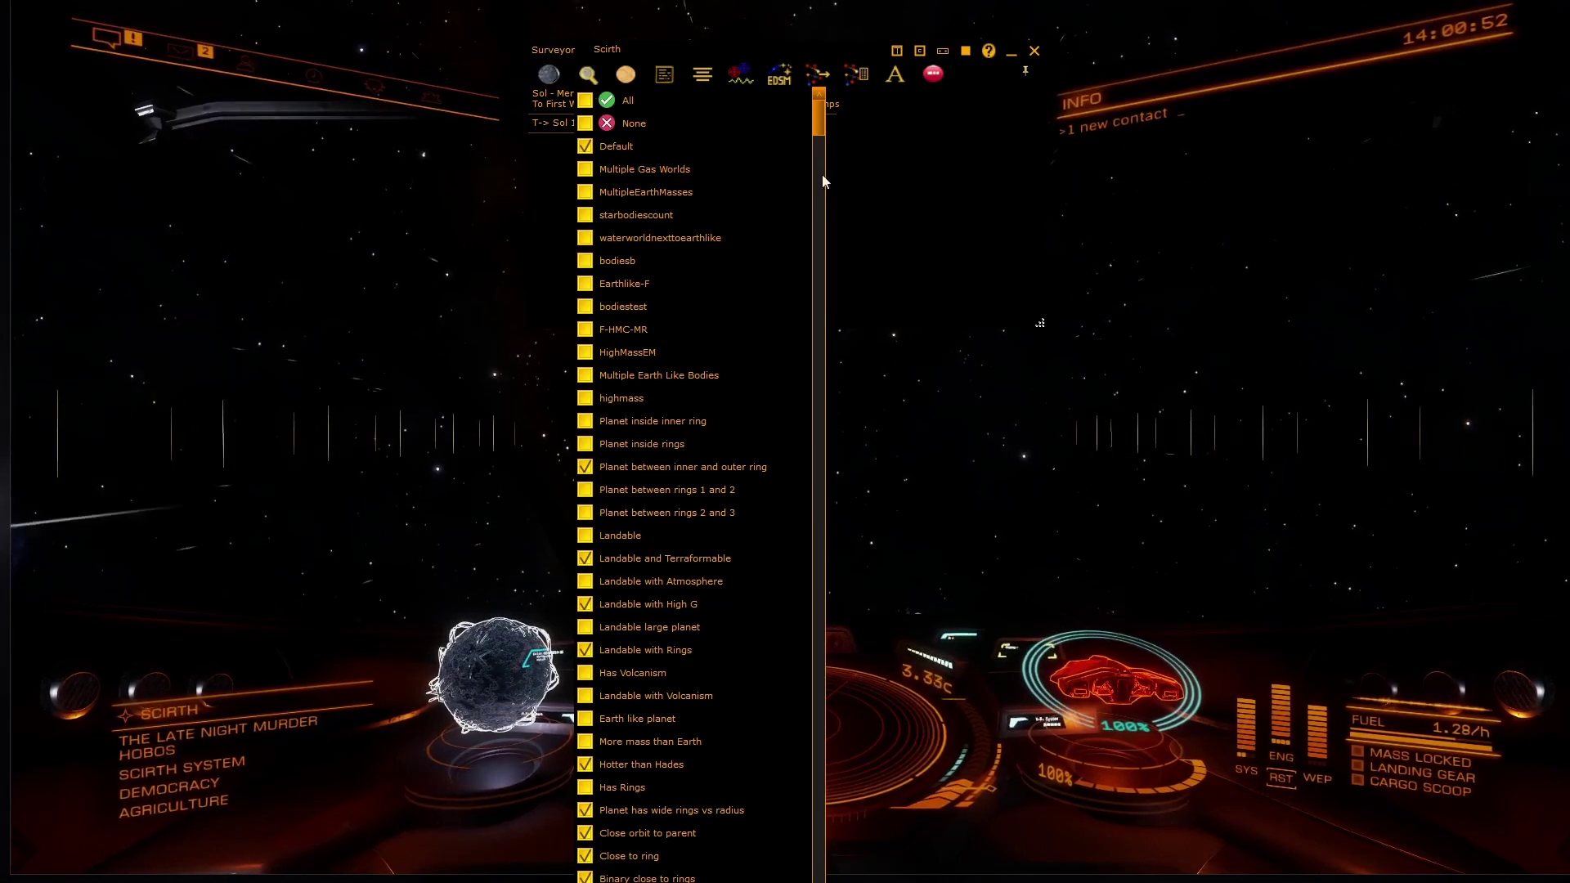
{"action": "left_click", "coordinate": [1277, 361]}
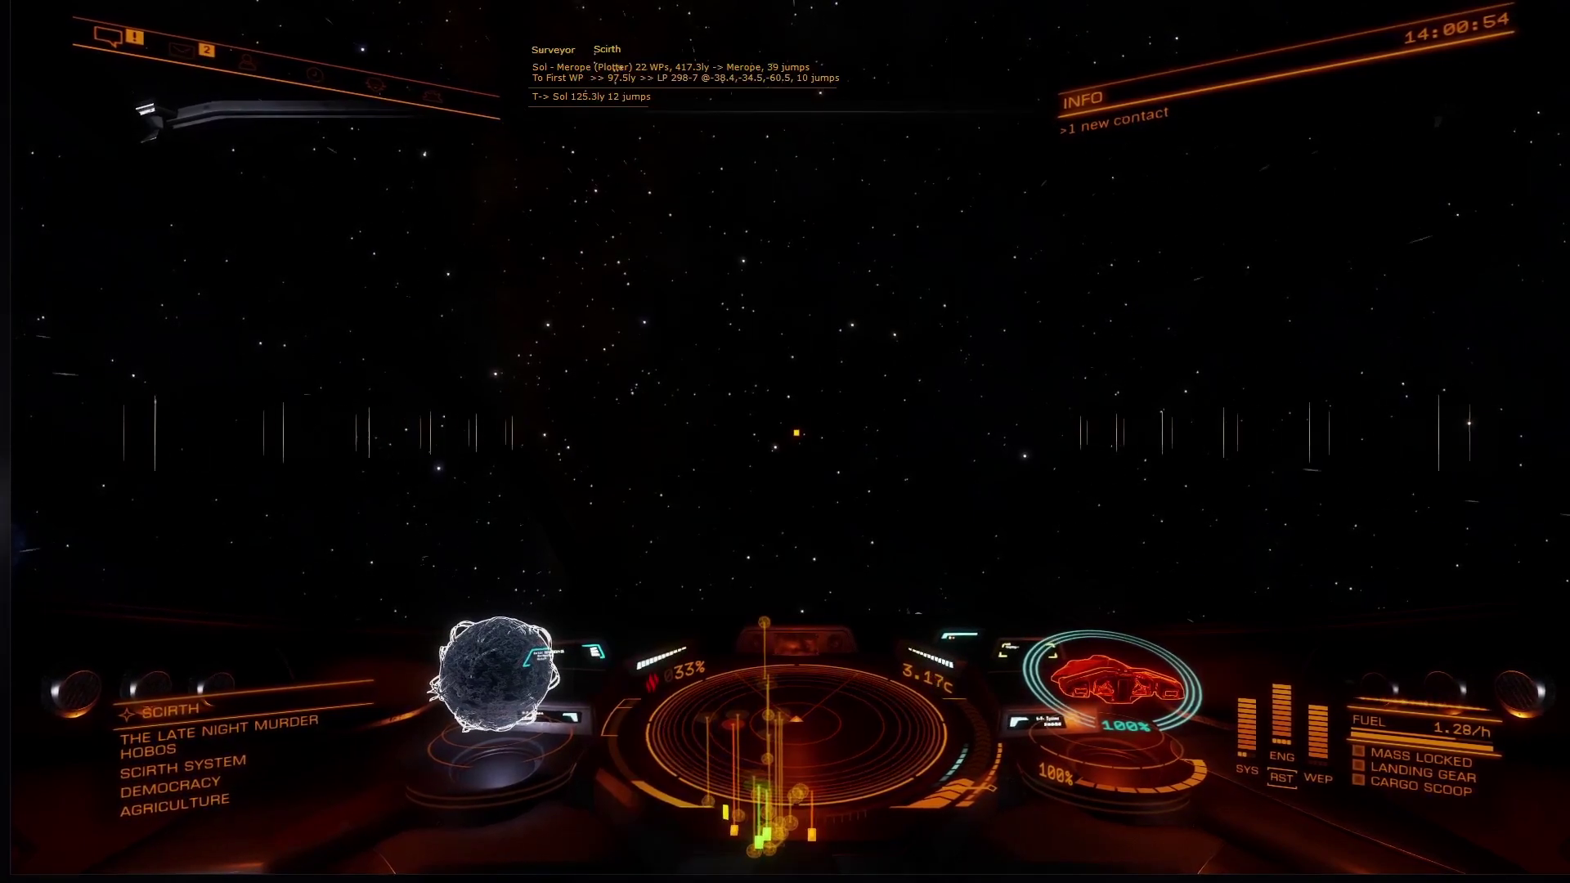